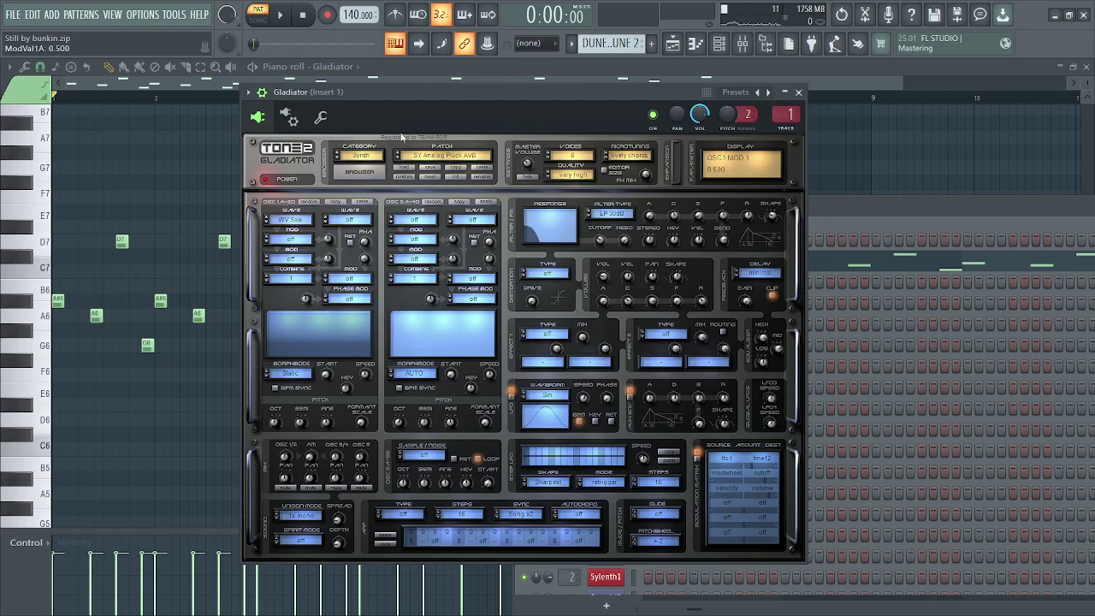
Close the Gladiator synth window and play the DUNE 2 melody pattern through in the piano roll
click(797, 91)
scroll(726, 88, up, 1)
key(space)
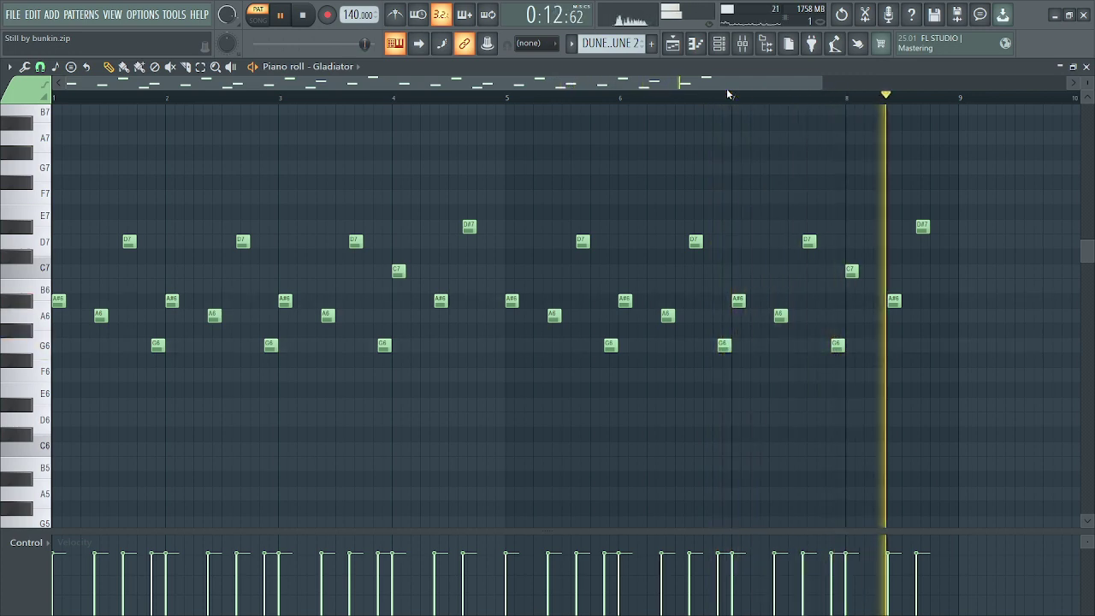
key(space)
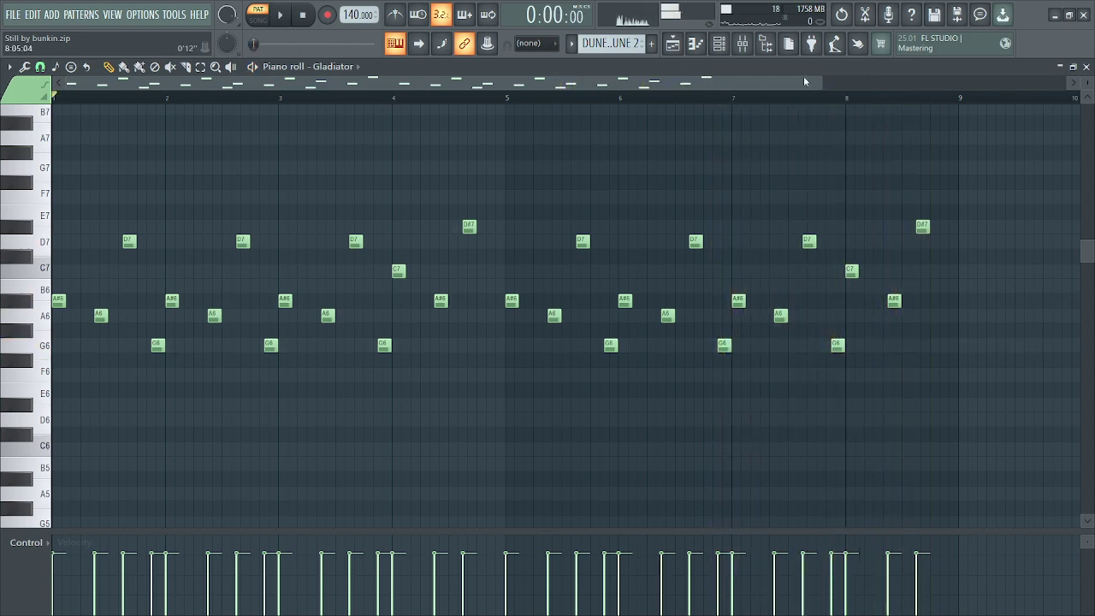
Examine the Fruity parametric EQ 2 and ValhallaVintageVerb settings on mixer track Insert 1, and return to the playlist
click(720, 44)
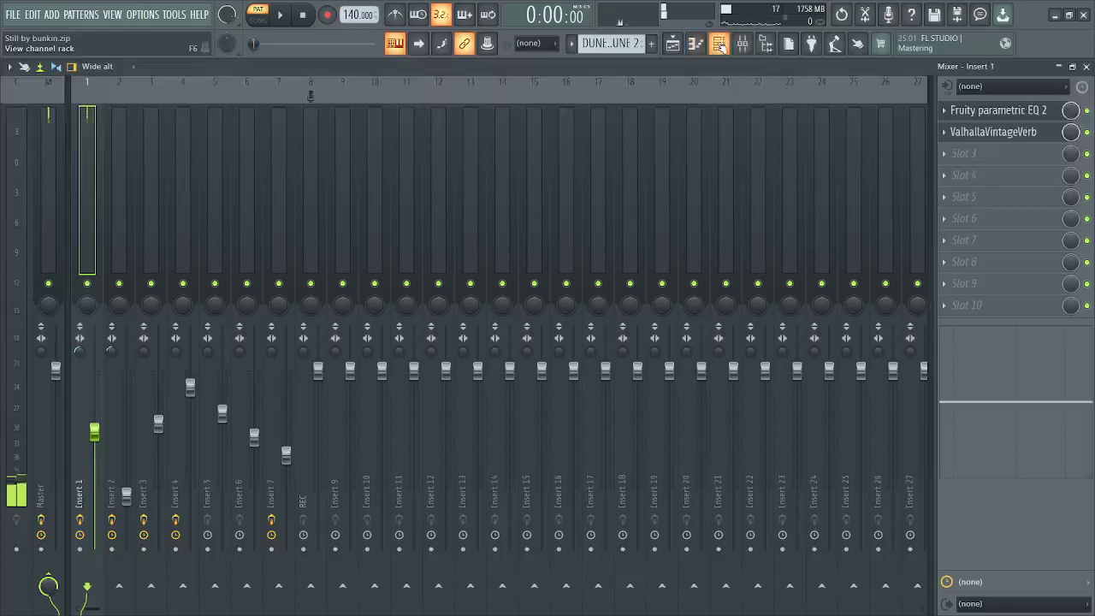
click(976, 115)
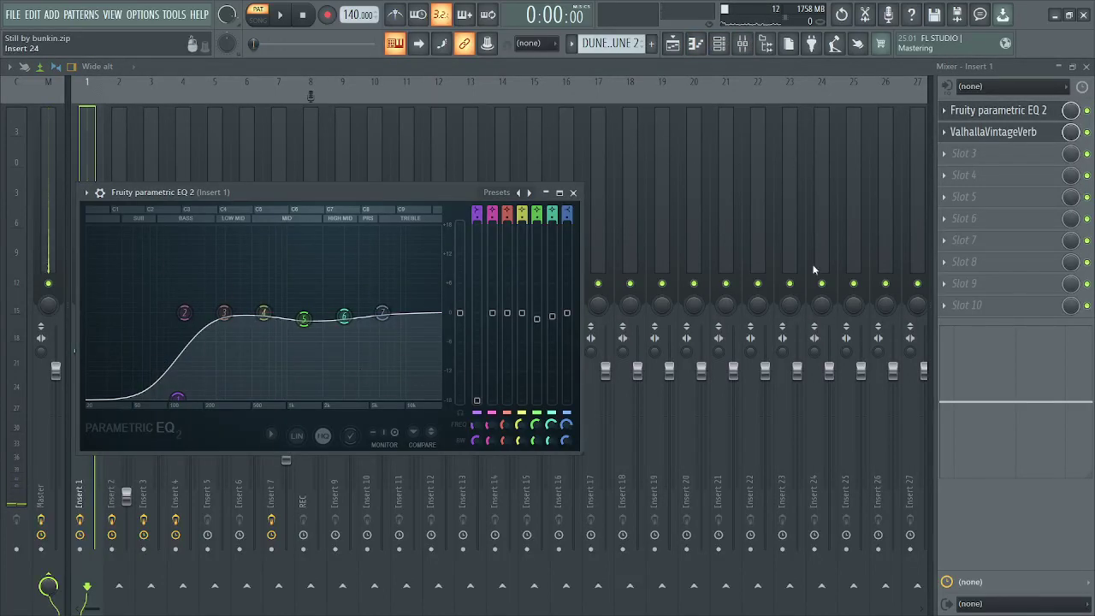
click(1002, 135)
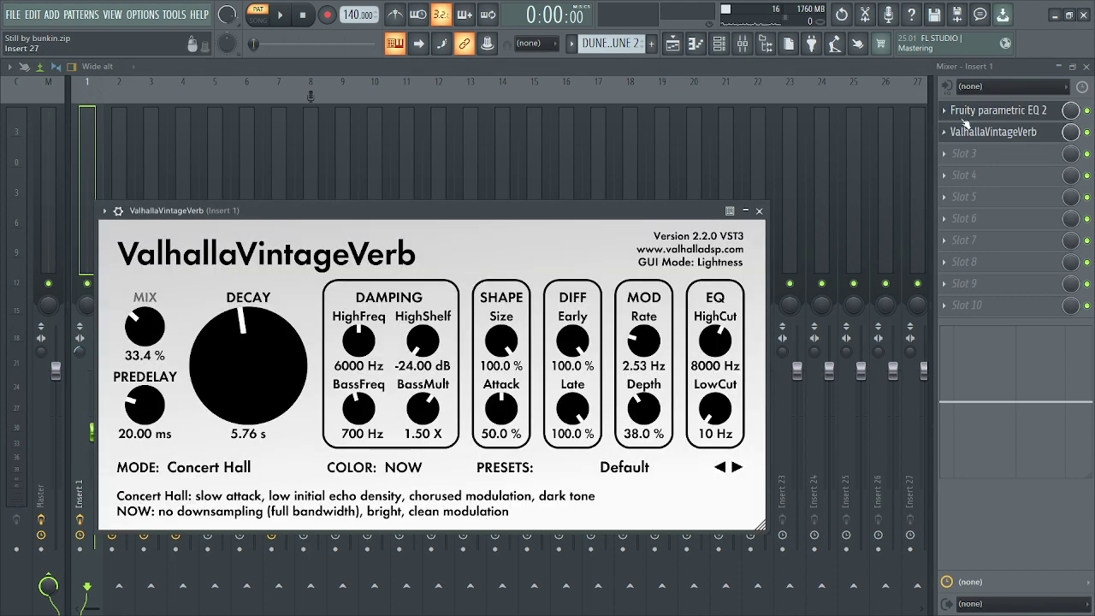
click(1077, 69)
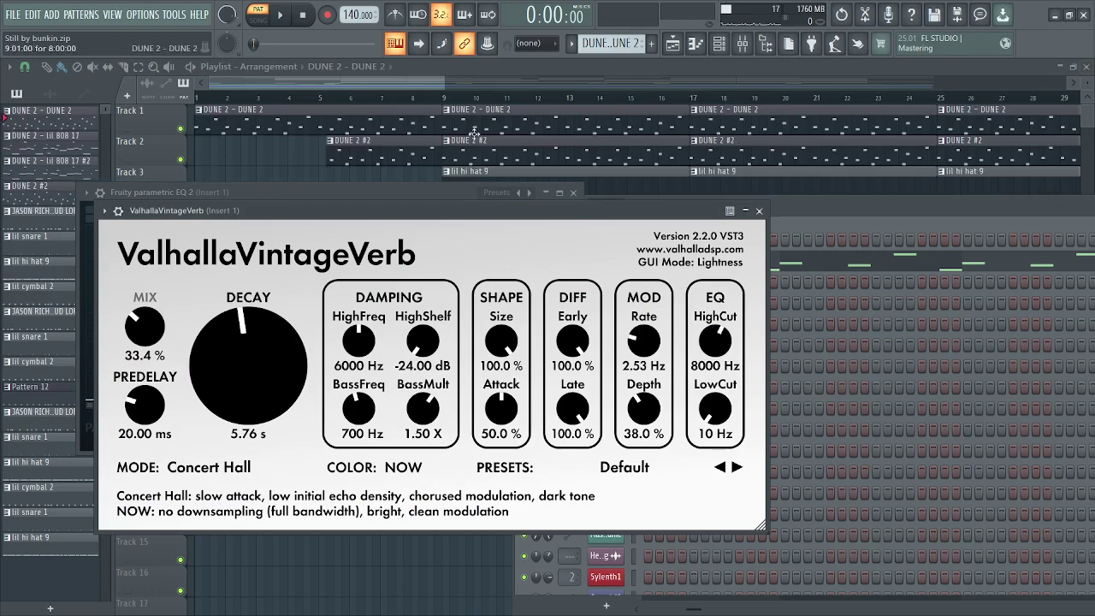
Inspect the Gladiator #2 synth used by the DUNE 2 #2 pattern on Track 2 and play its melody in the piano roll
click(478, 152)
double_click(477, 151)
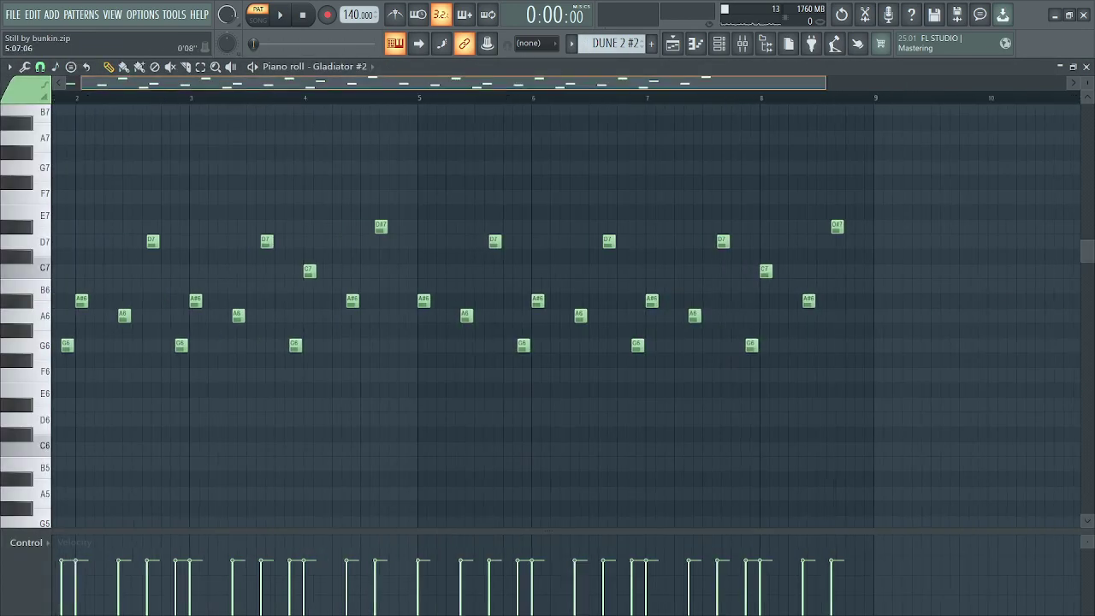
click(719, 45)
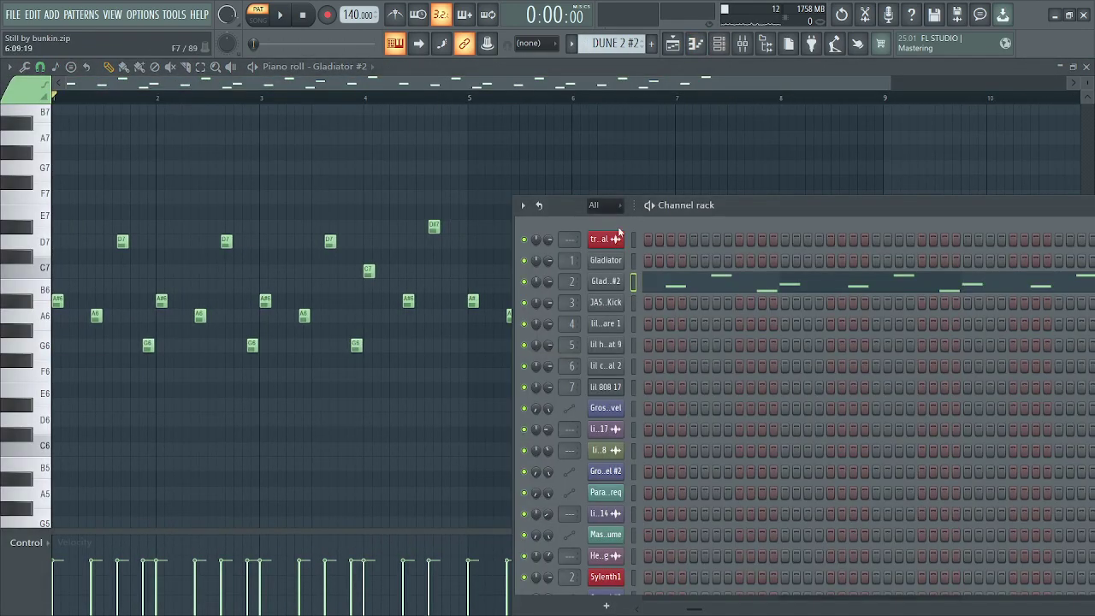
click(607, 281)
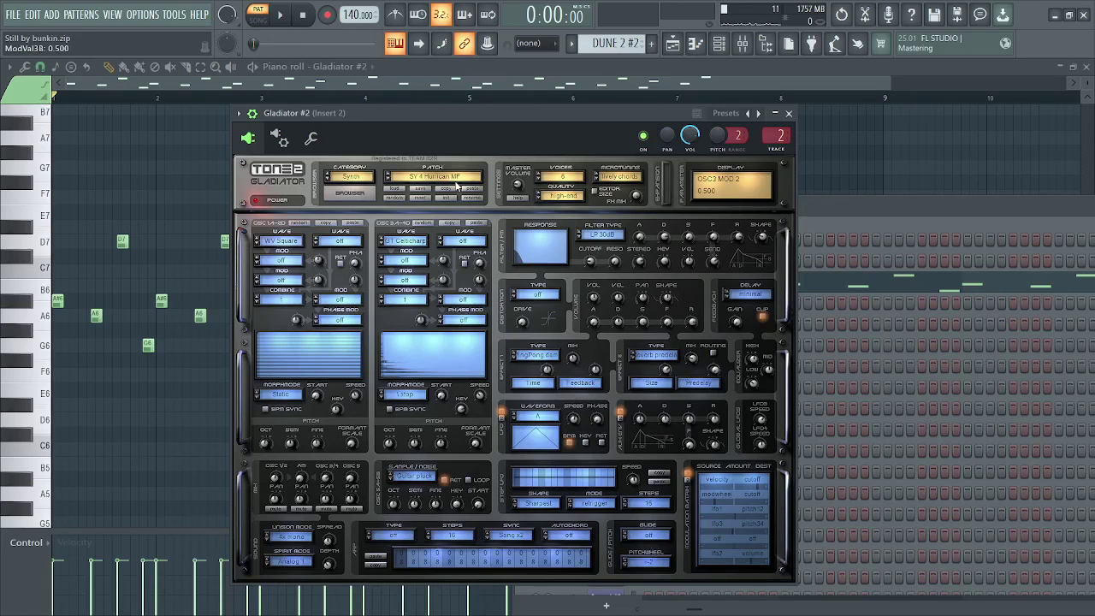
click(168, 176)
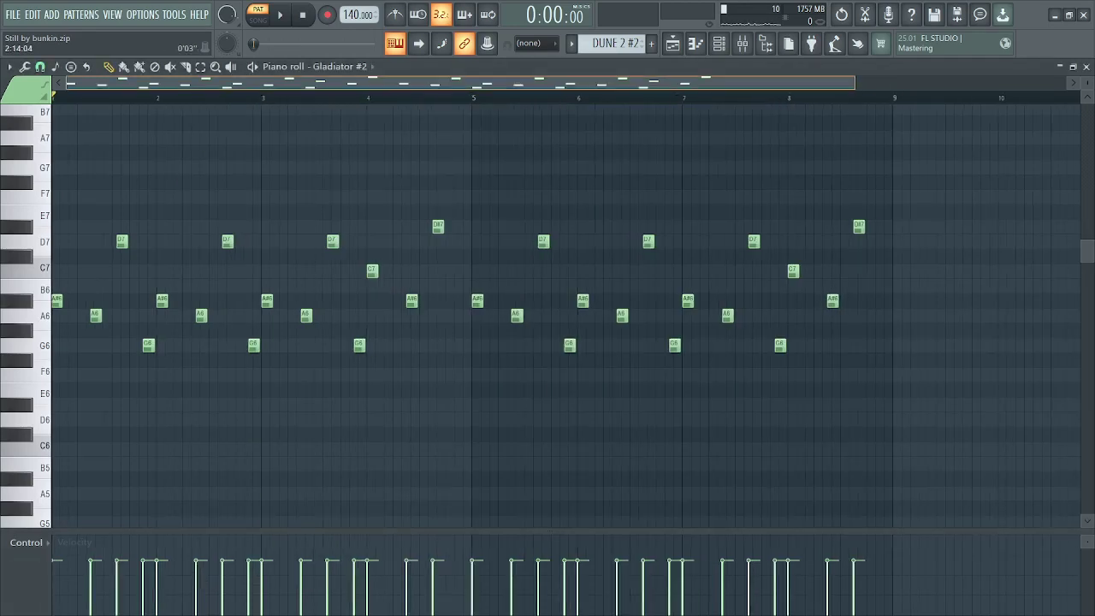
key(space)
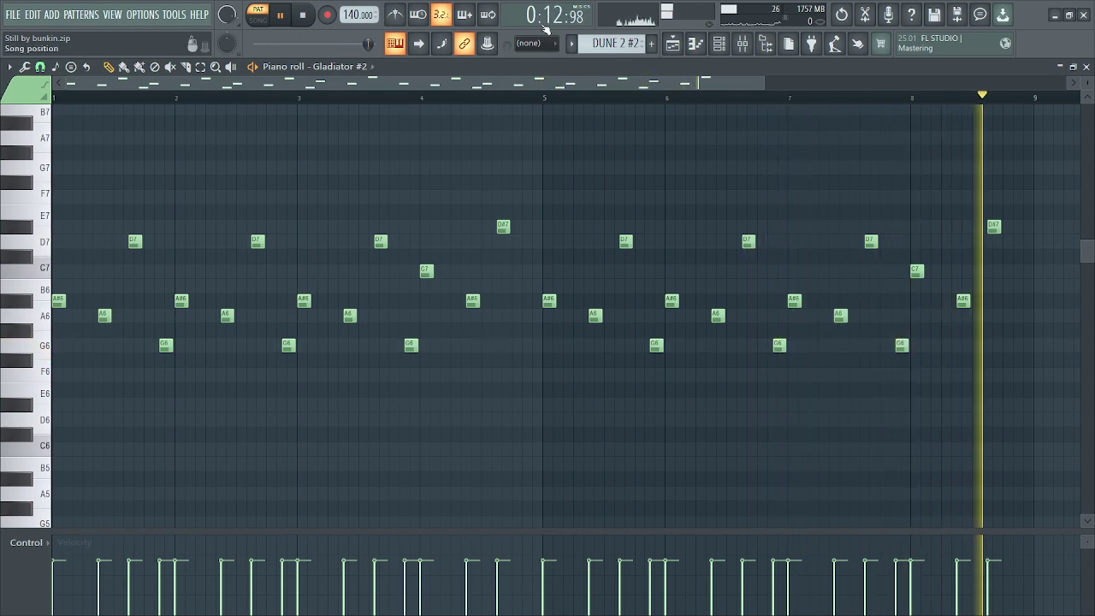
Examine the Fruity parametric EQ 2 curve on mixer track Insert 2 and close the mixer
click(743, 45)
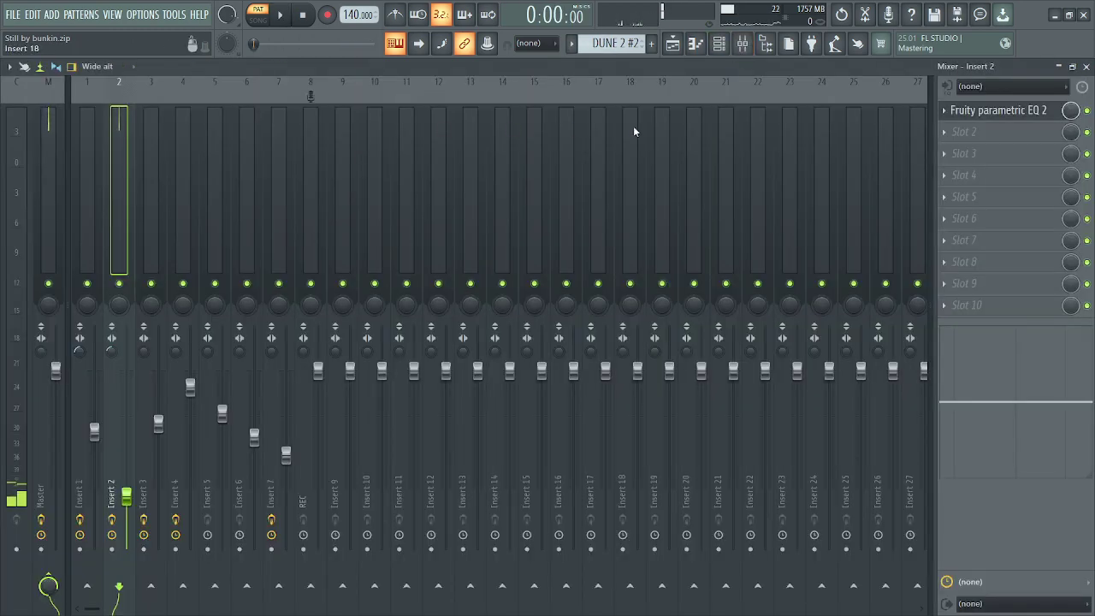
click(975, 117)
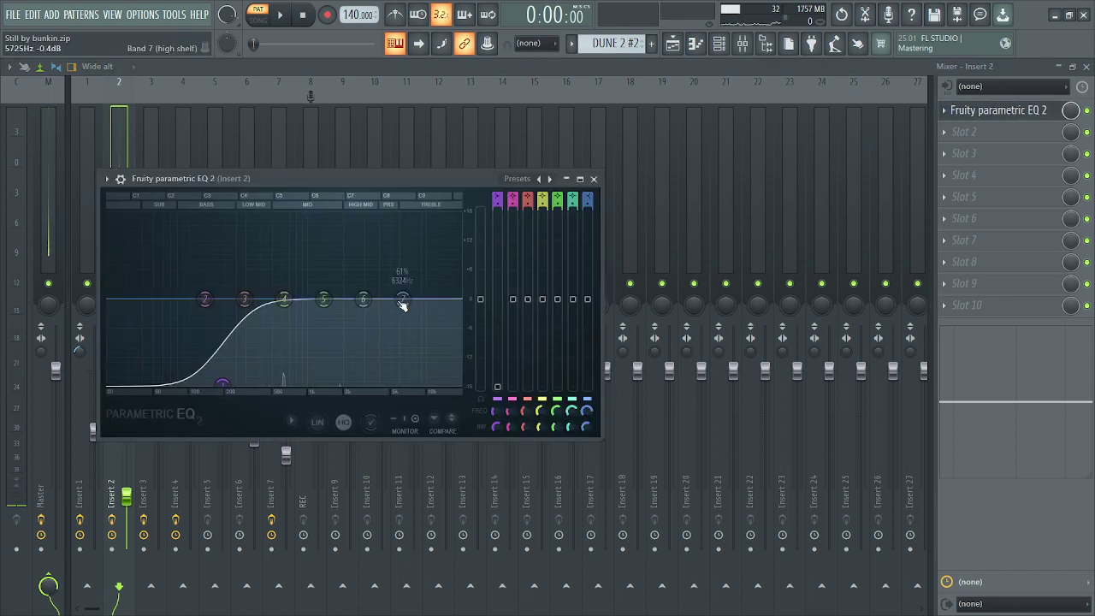
click(1086, 66)
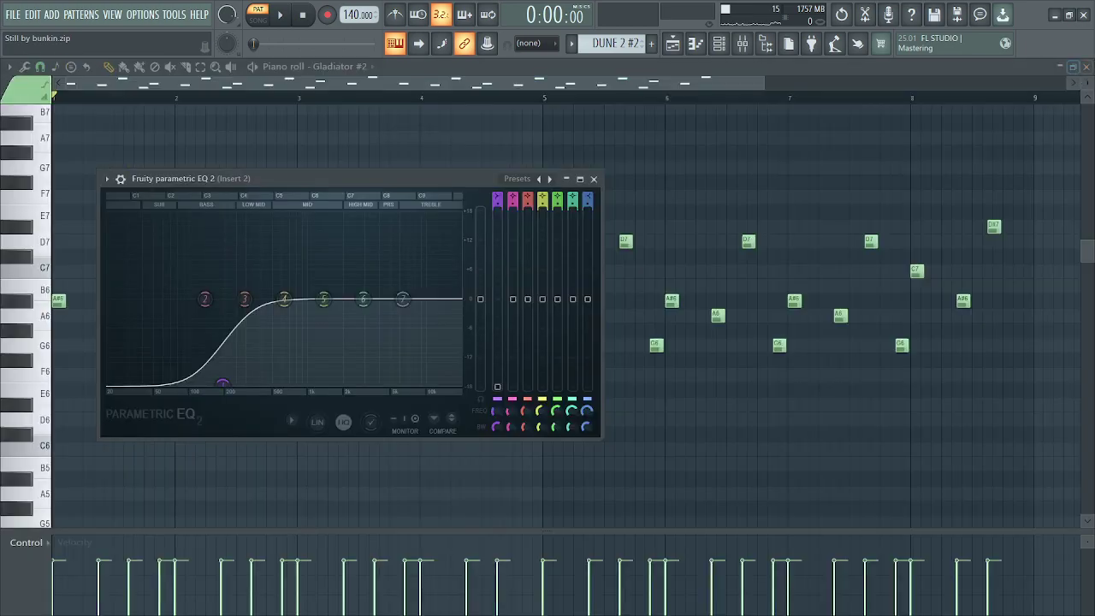
Play the lil hi hat 9 pattern from Track 3 in the piano roll and check its mixer track, Insert 5, for effects
key(F12)
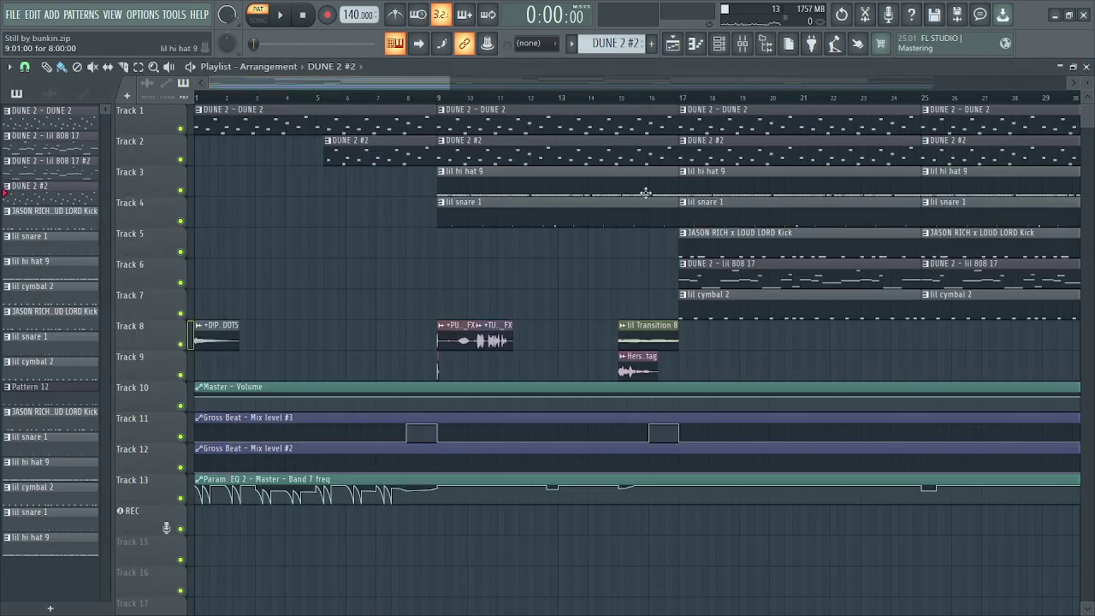
double_click(551, 187)
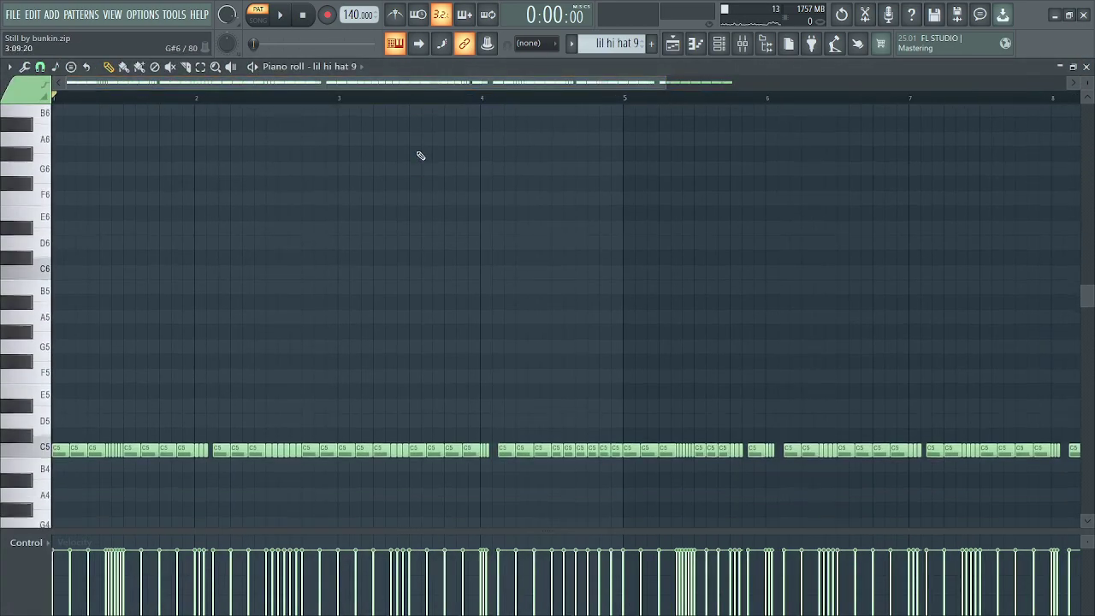
key(space)
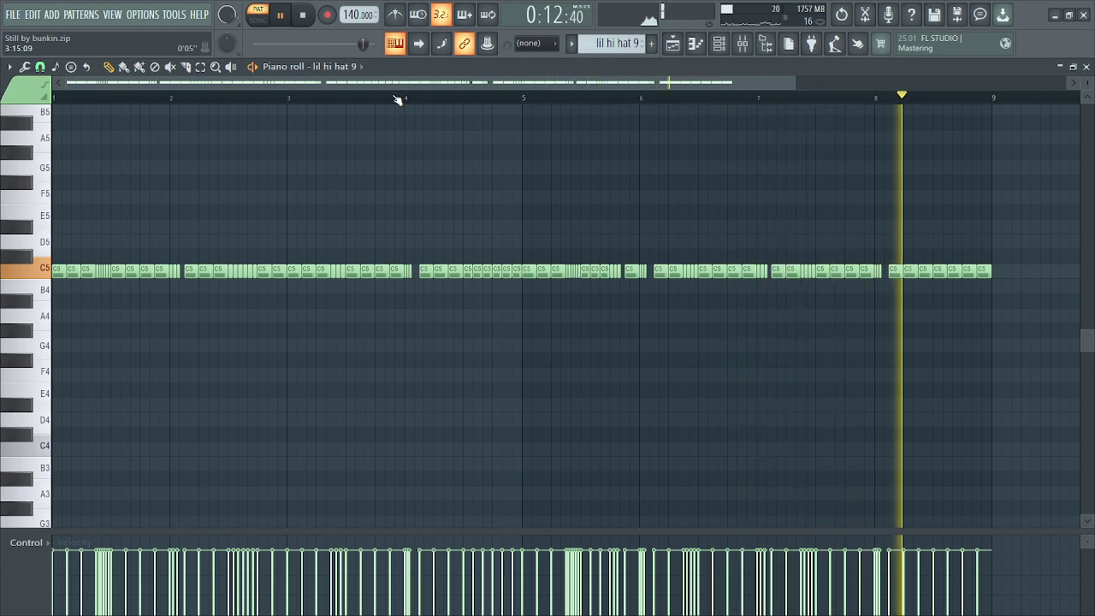
key(space)
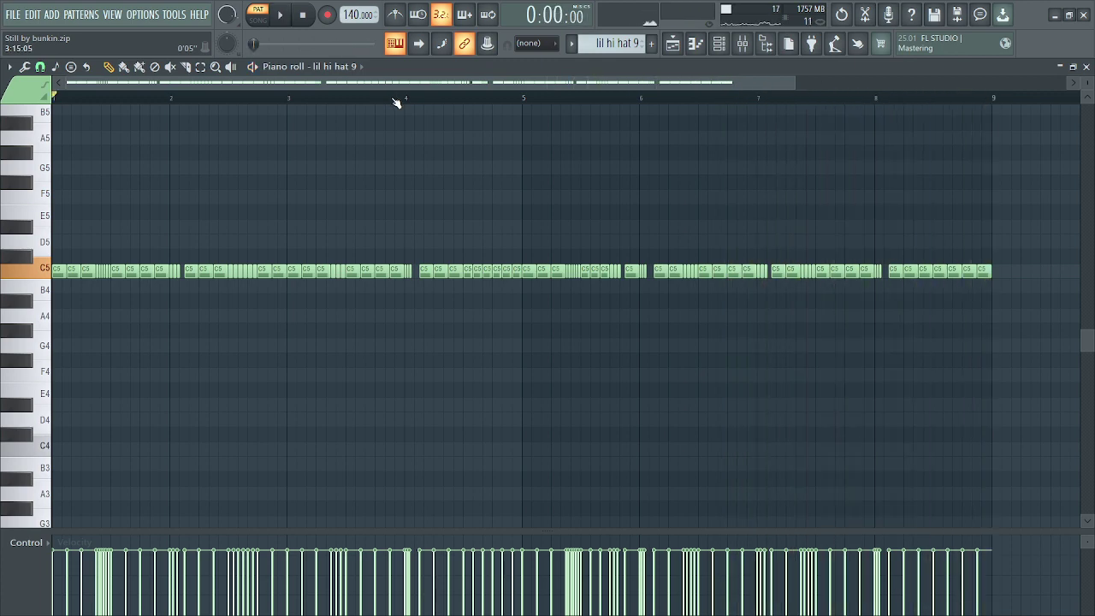
click(743, 43)
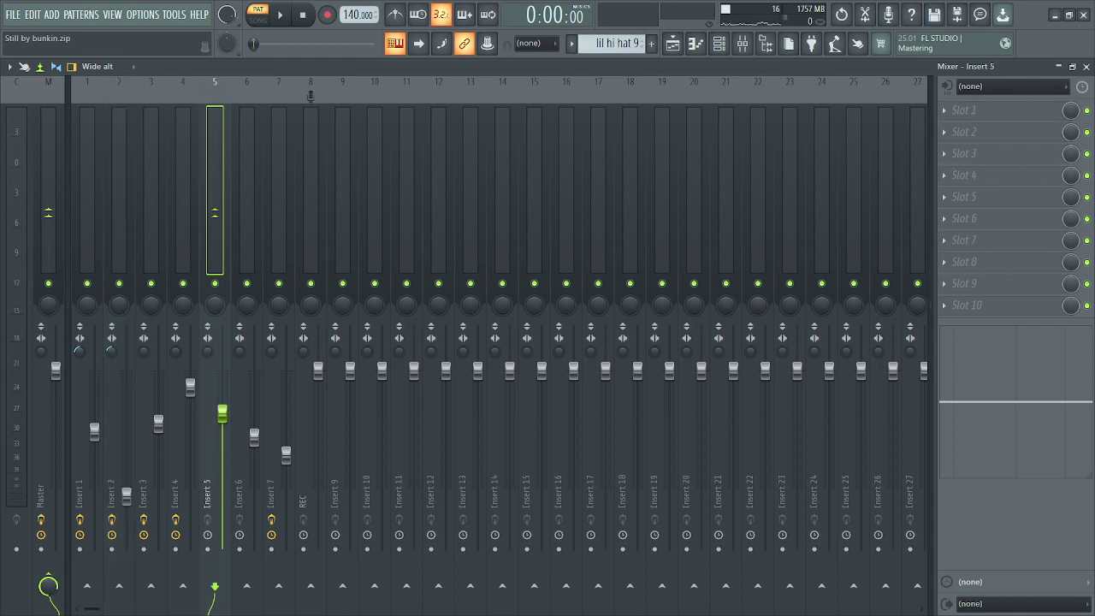
click(1086, 66)
Open the lil snare 1 pattern from Track 4 of the playlist in the piano roll and play it
click(1086, 67)
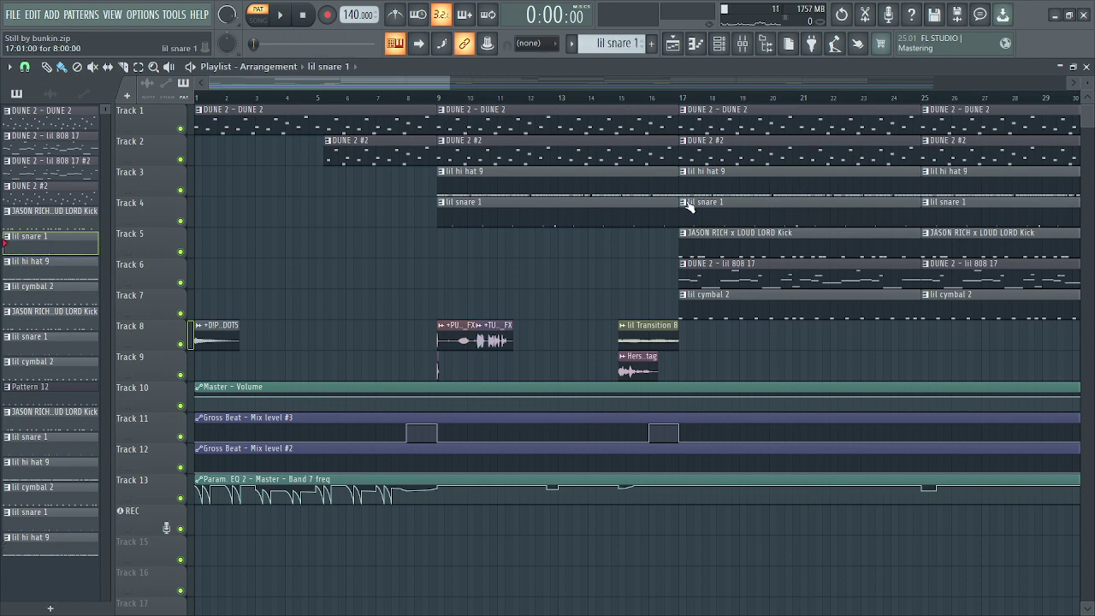
double_click(723, 211)
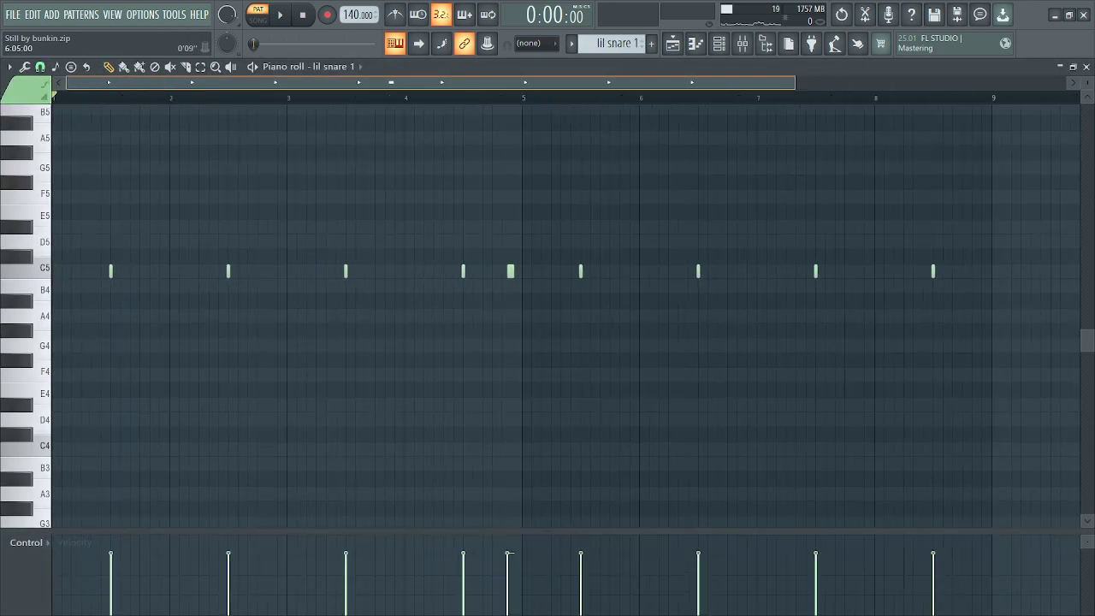
key(space)
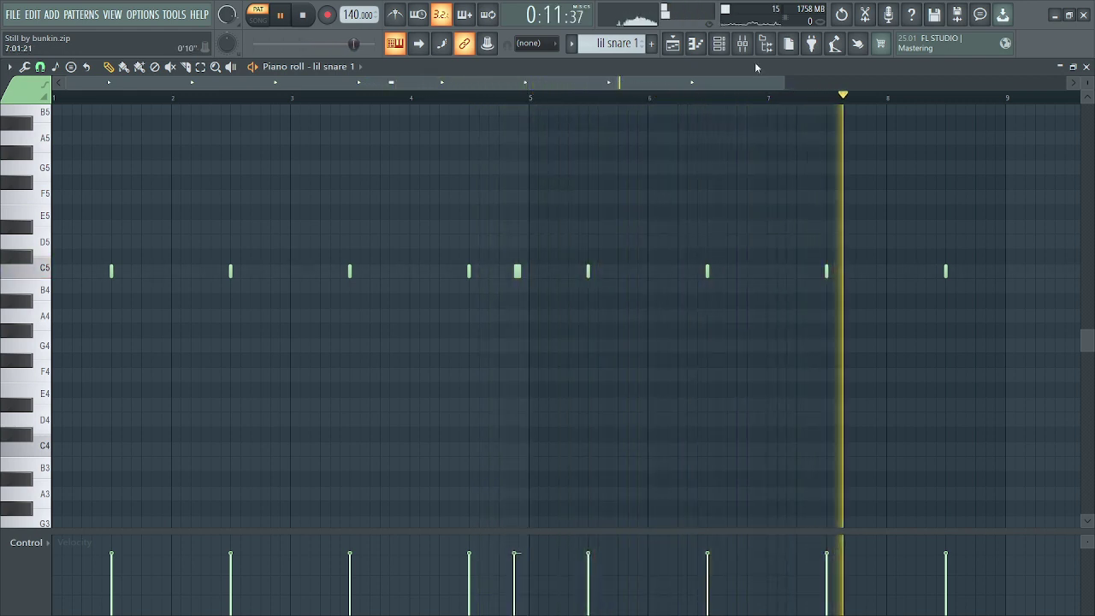
Examine the FabFilter Pro-Q 3 low cut on the snare's mixer track, Insert 4, and return to the playlist
click(742, 44)
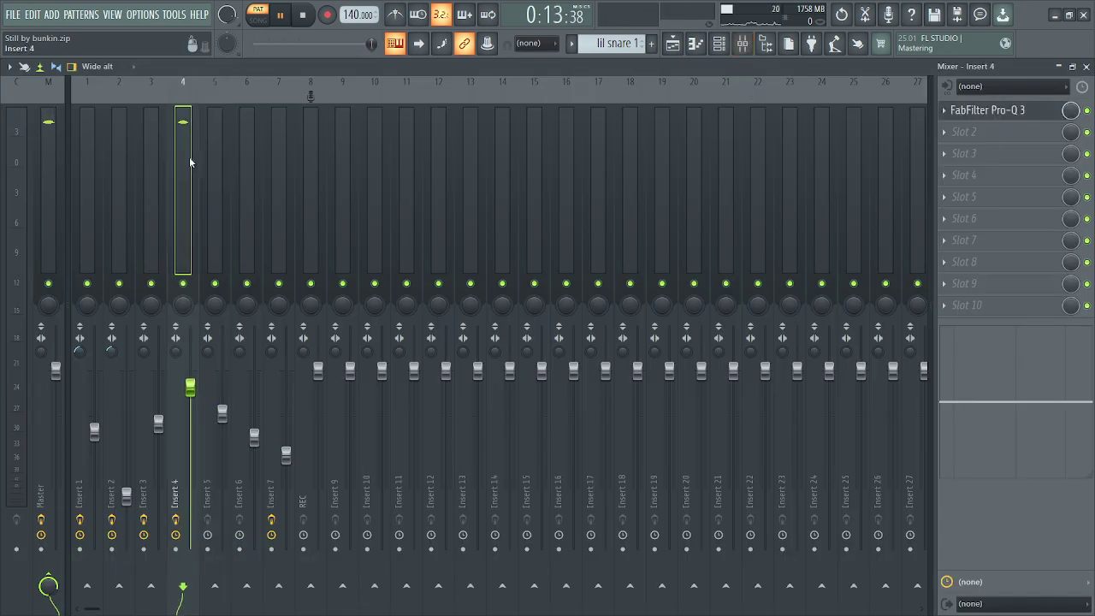
click(987, 110)
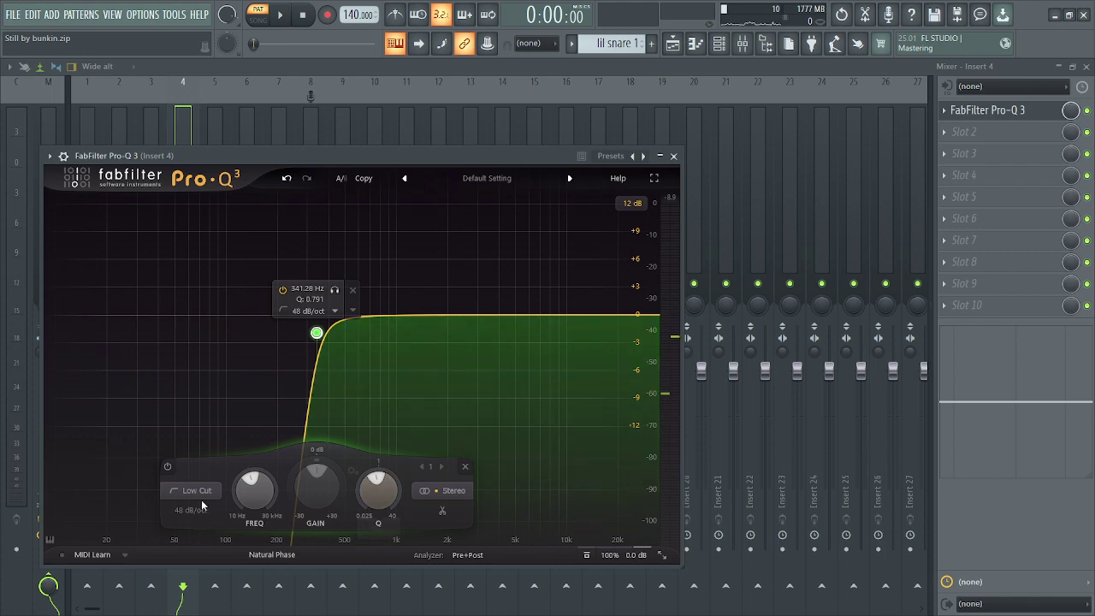
key(F9)
key(F5)
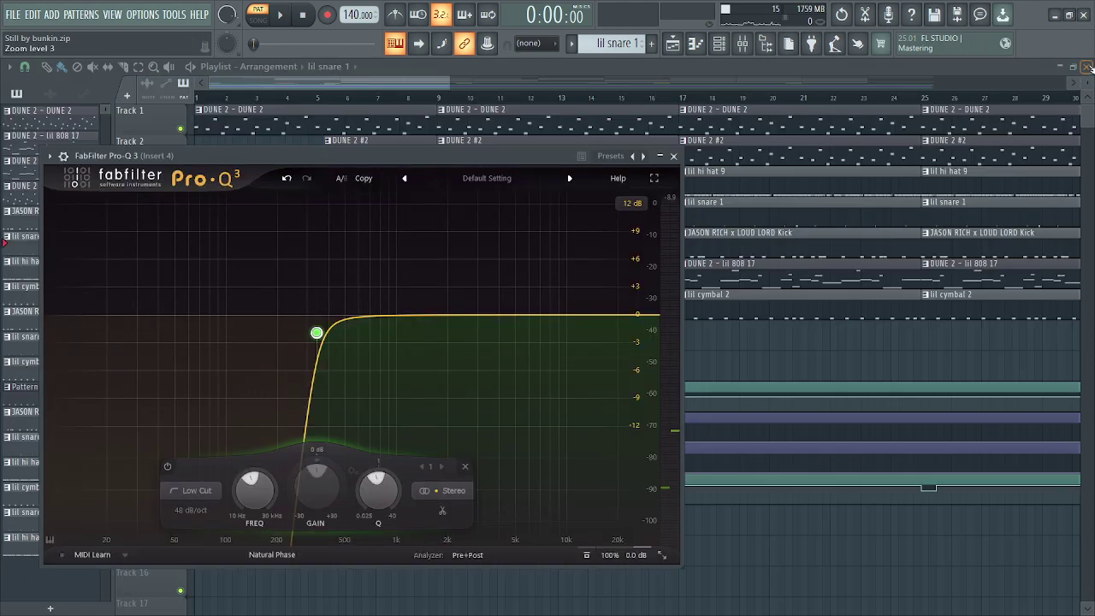
Close the equalizer window, open the kick pattern from Track 5 in the piano roll and play it
key(Escape)
scroll(712, 234, down, 1)
double_click(671, 256)
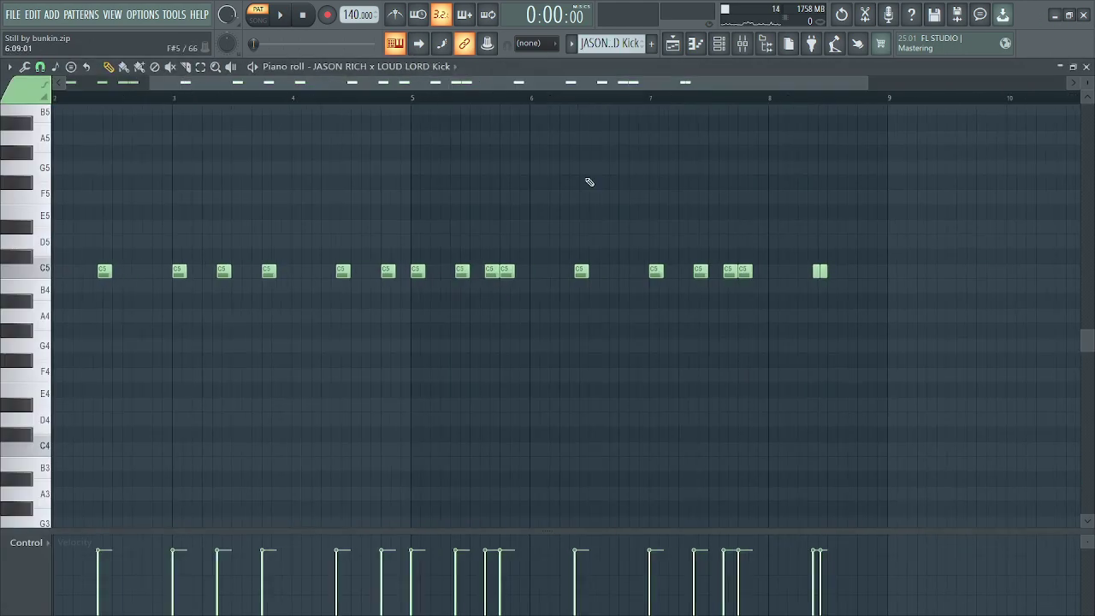
key(space)
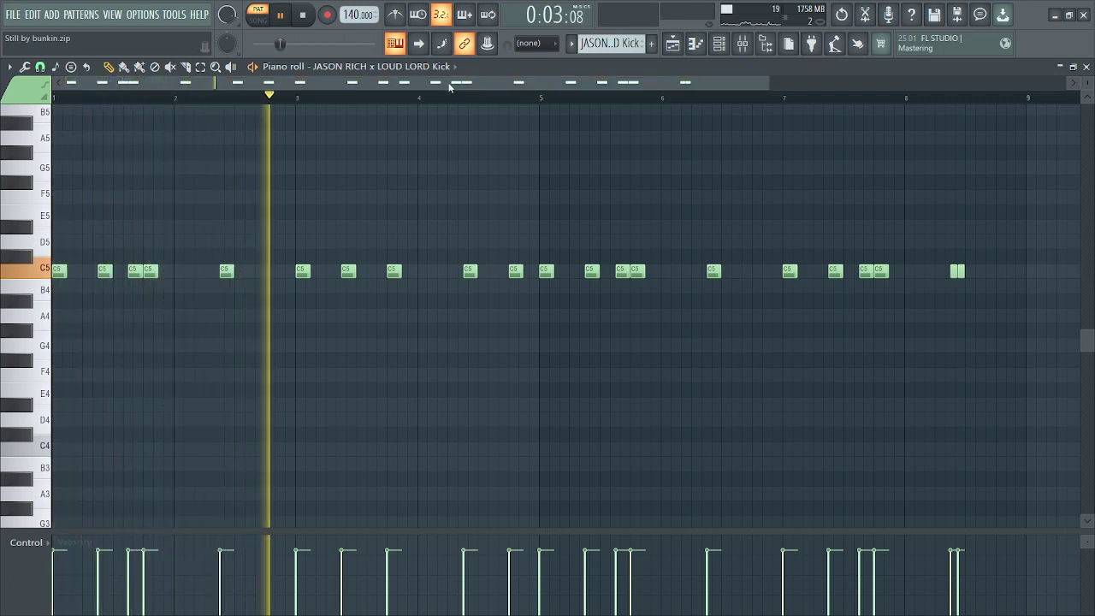
Examine the Fruity parametric EQ 2, Fruity peak controller and Soundgoodizer settings on the kick's mixer track, Insert 3
click(744, 47)
click(141, 161)
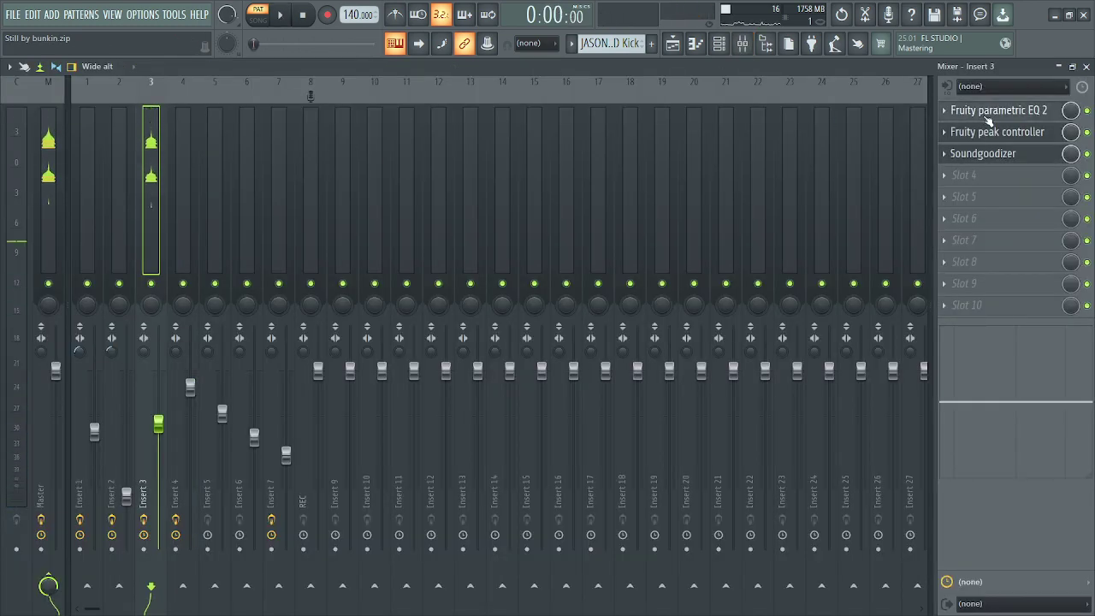
click(990, 120)
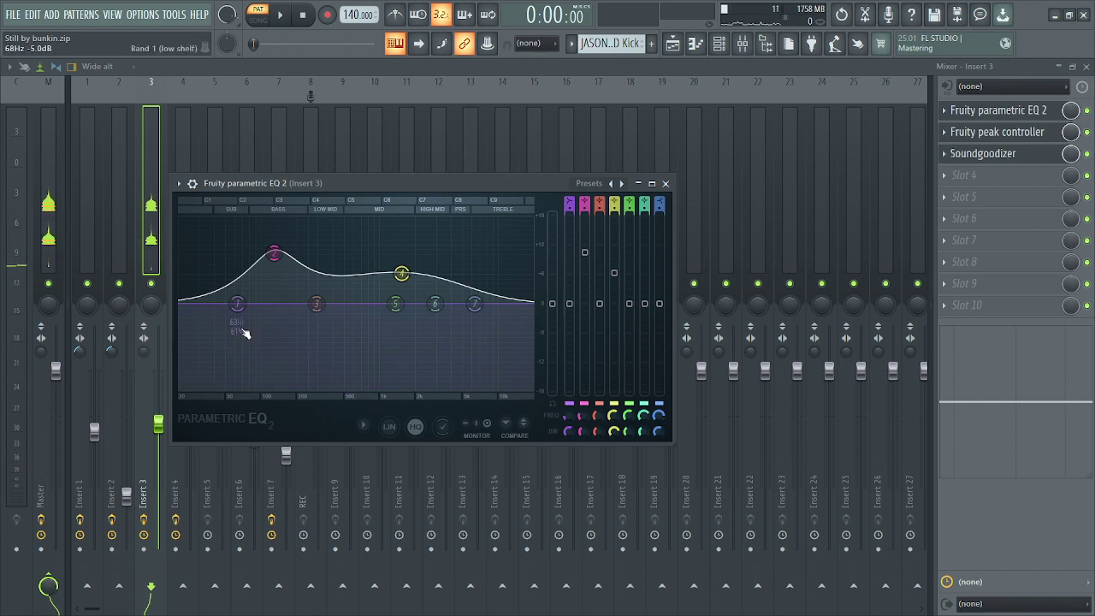
click(999, 128)
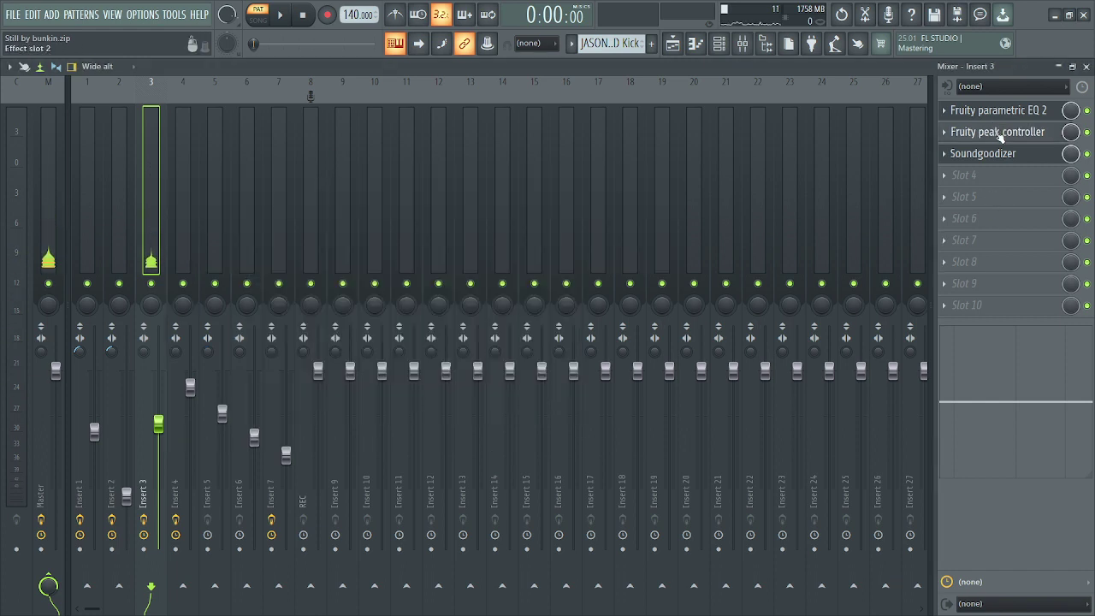
click(997, 131)
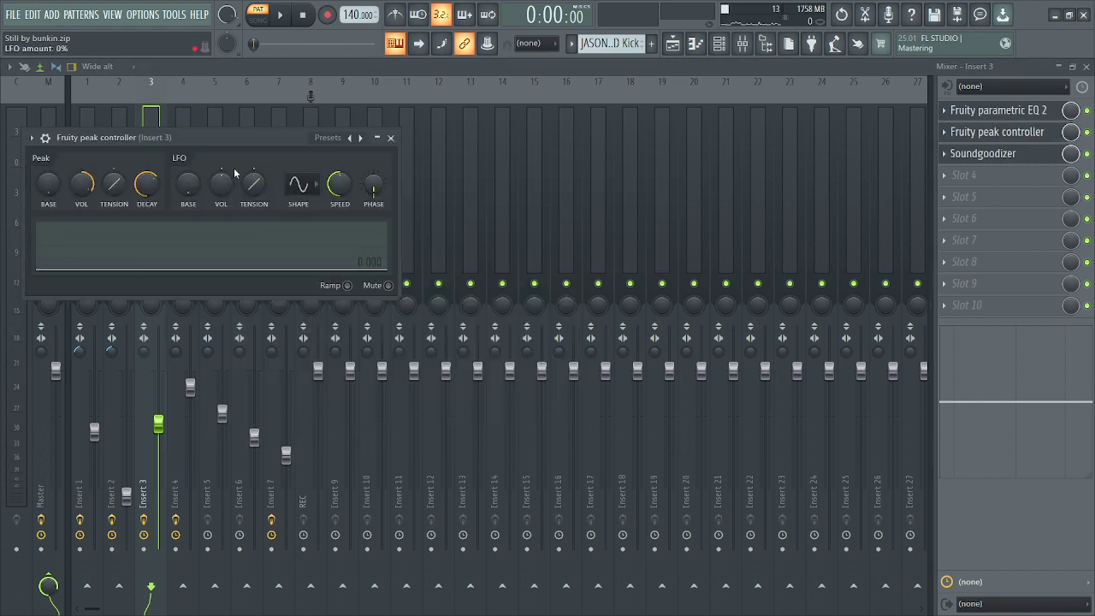
click(1000, 155)
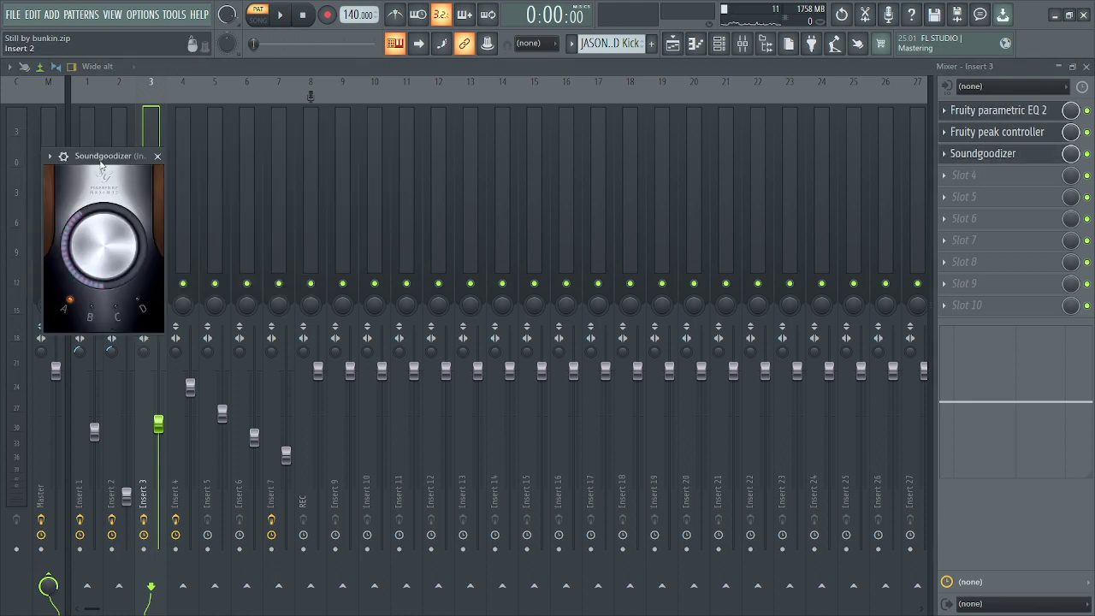
click(1089, 69)
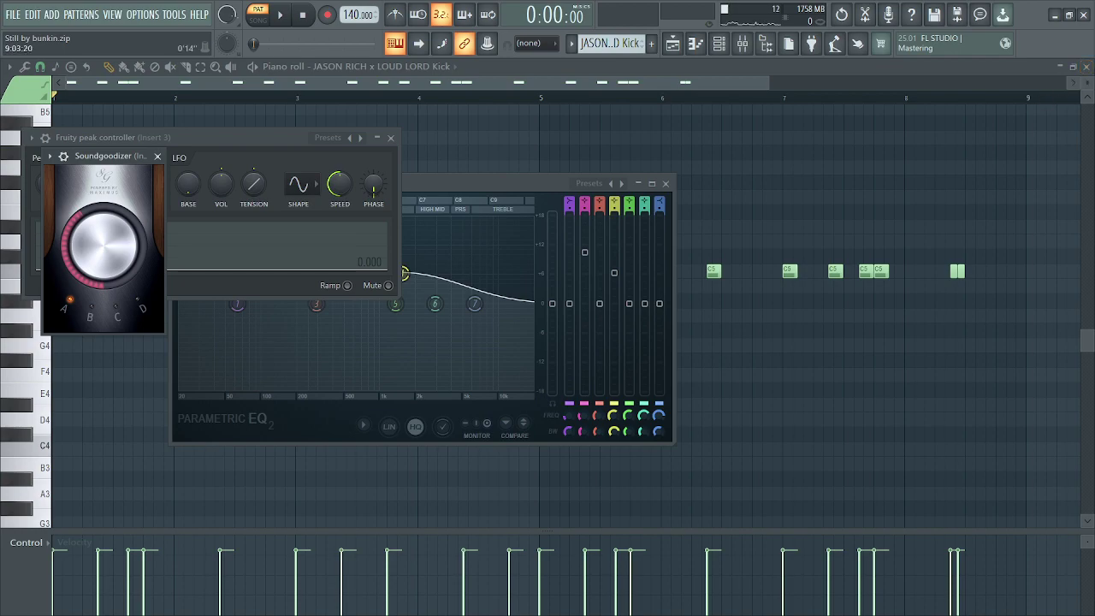
Open the DUNE 2 - lil 808 17 pattern from Track 6 of the playlist in the piano roll and play it
click(1086, 66)
key(F12)
scroll(853, 97, down, 1)
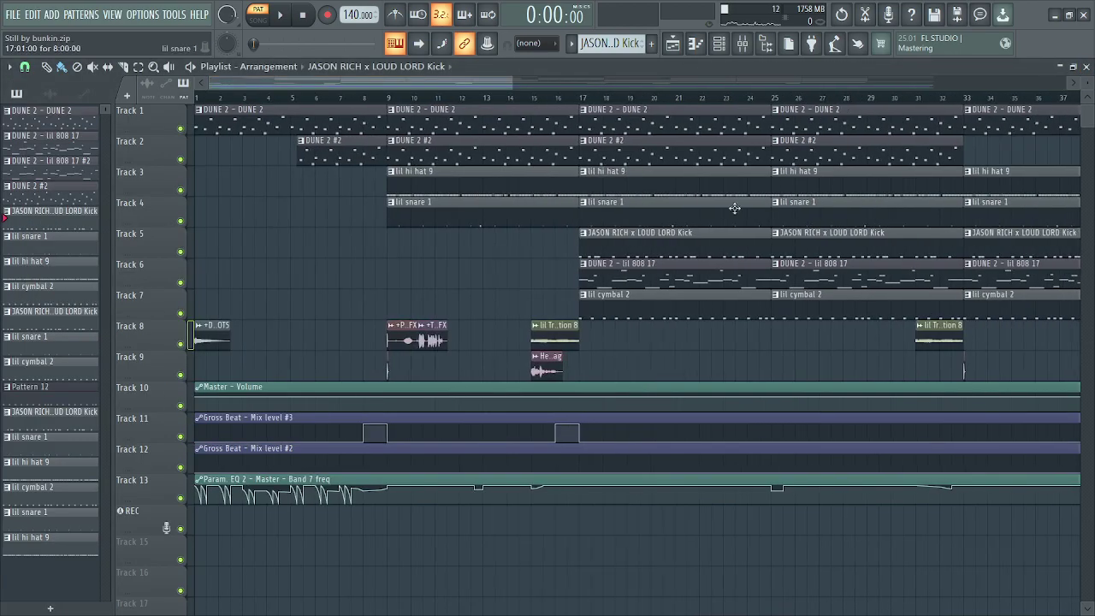
double_click(662, 267)
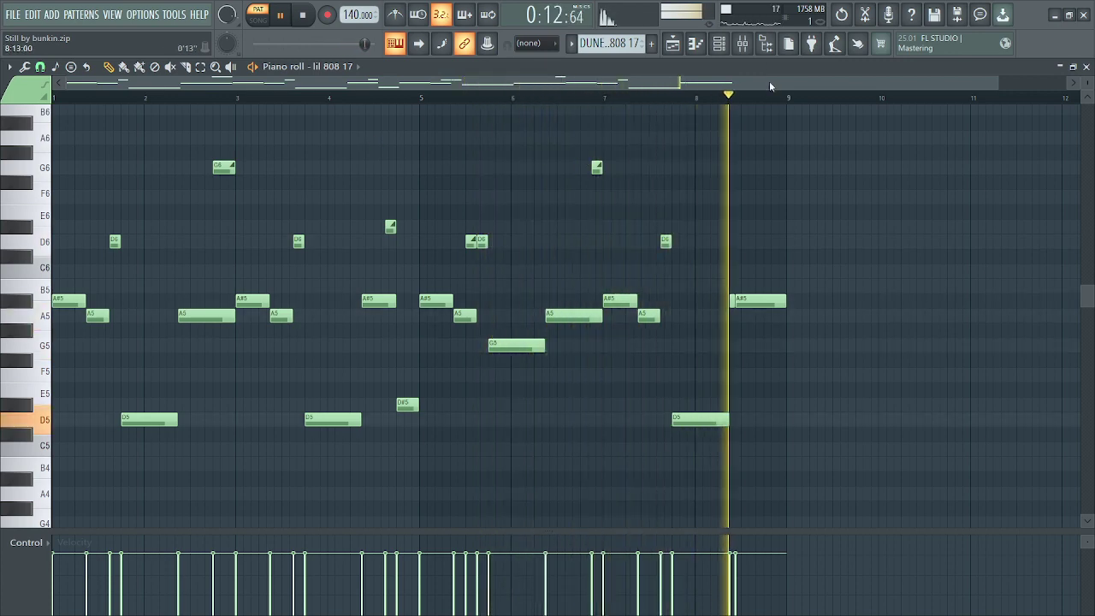
Stop playback and examine the Fruity parametric EQ 2, Fruity Balance and Fruity Multiband Compressor on the 808's mixer track, Insert 7, then return to the playlist
key(space)
key(F9)
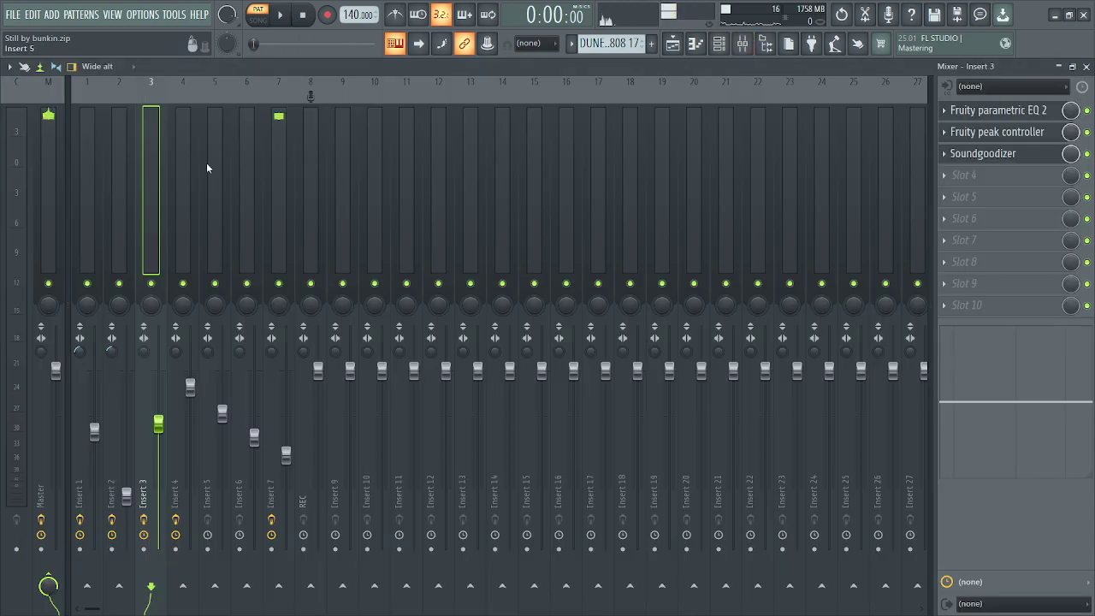
click(1009, 116)
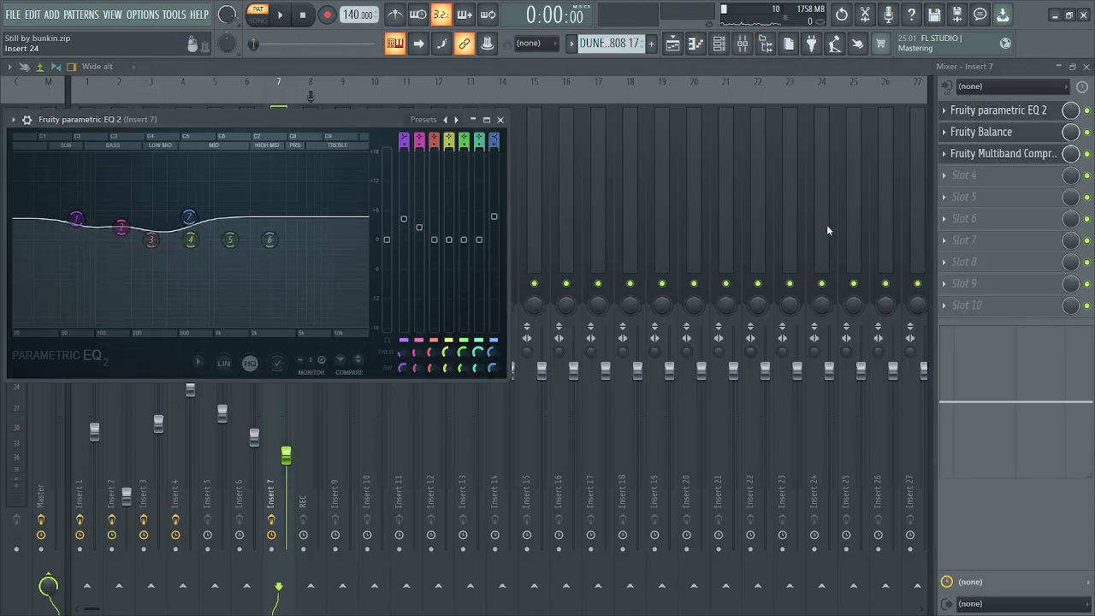
click(1001, 132)
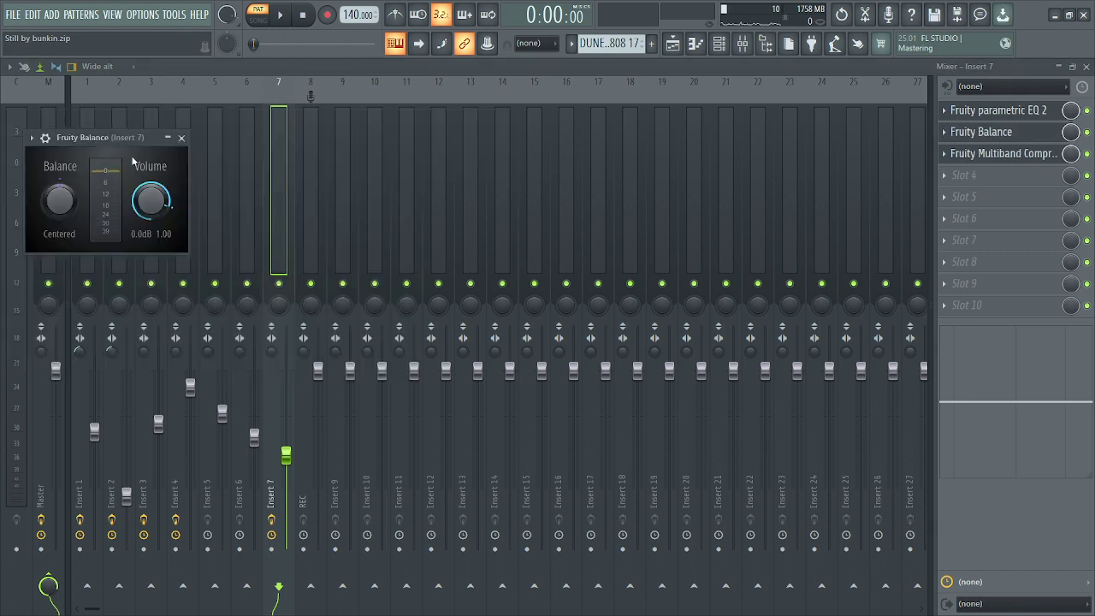
click(996, 155)
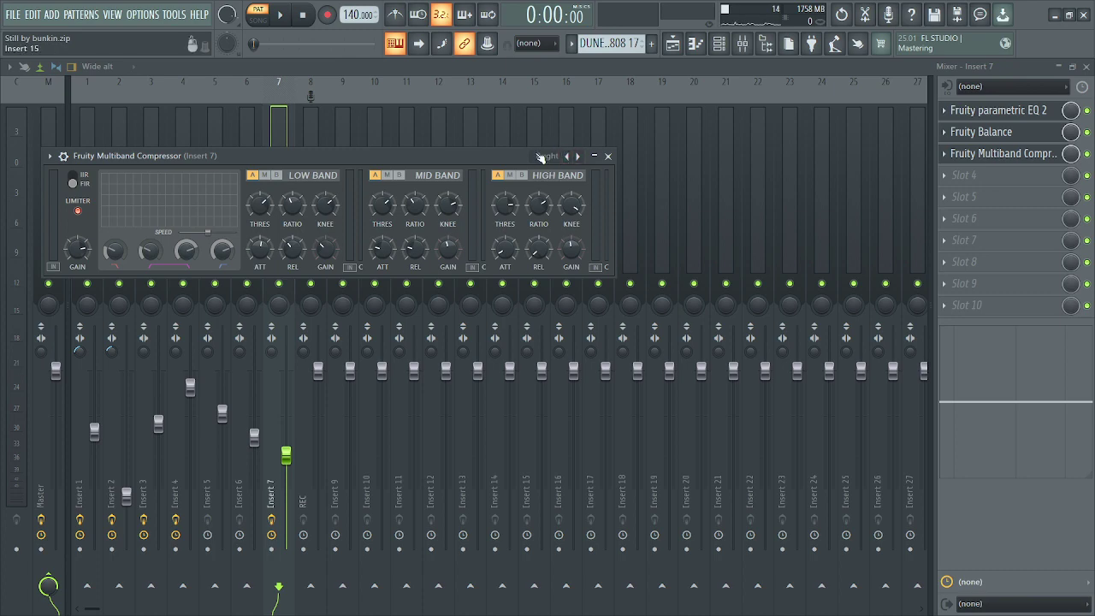
click(1087, 67)
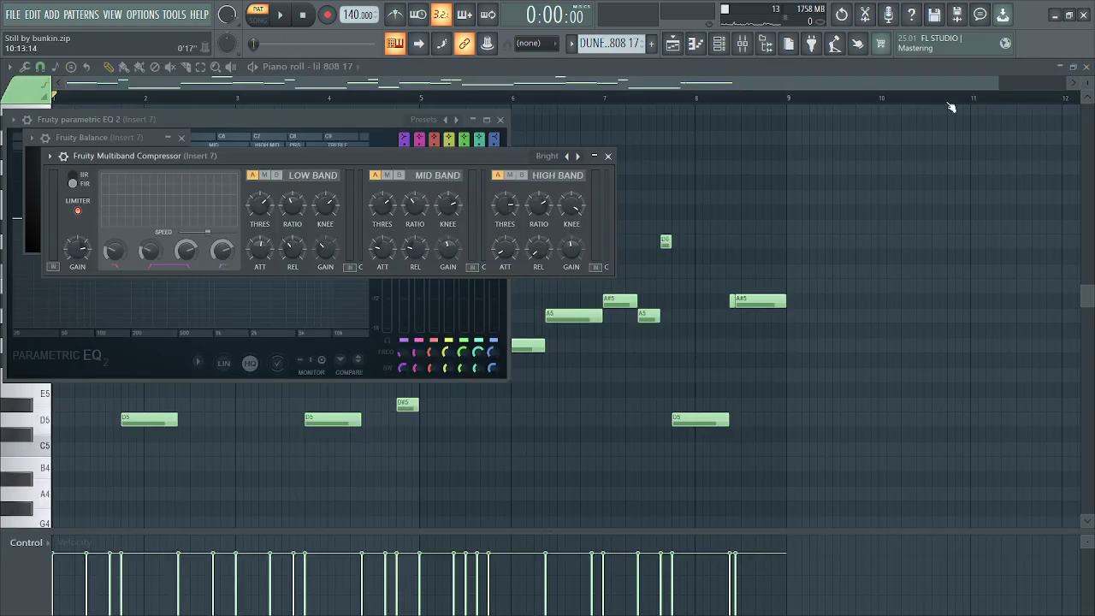
click(1087, 67)
key(F12)
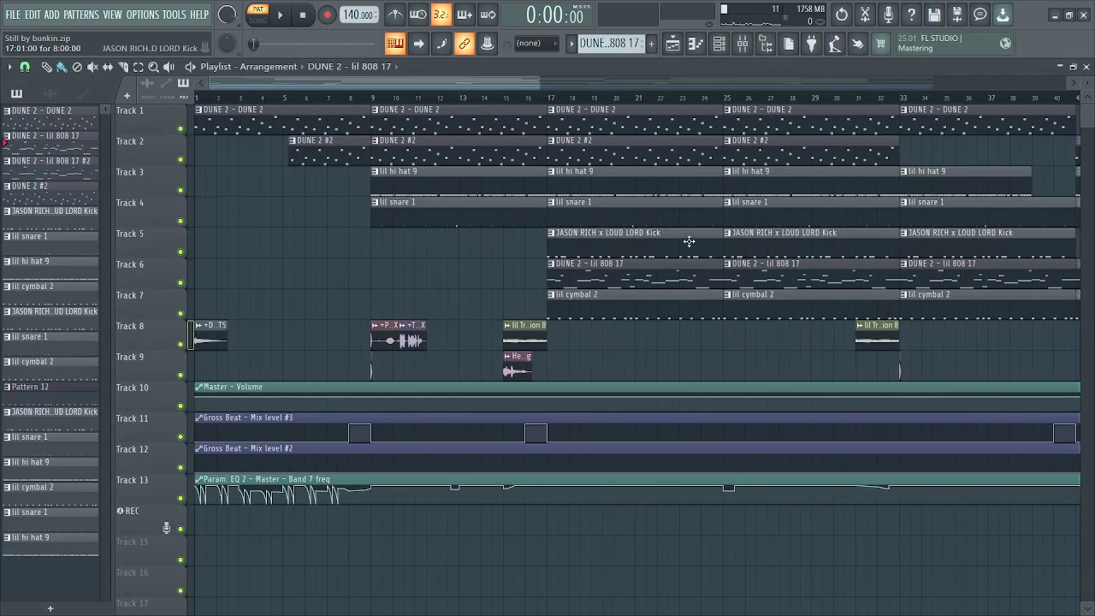
Play the lil cymbal 2 pattern from Track 7 in the piano roll and check its mixer track, Insert 6, for effects
double_click(622, 294)
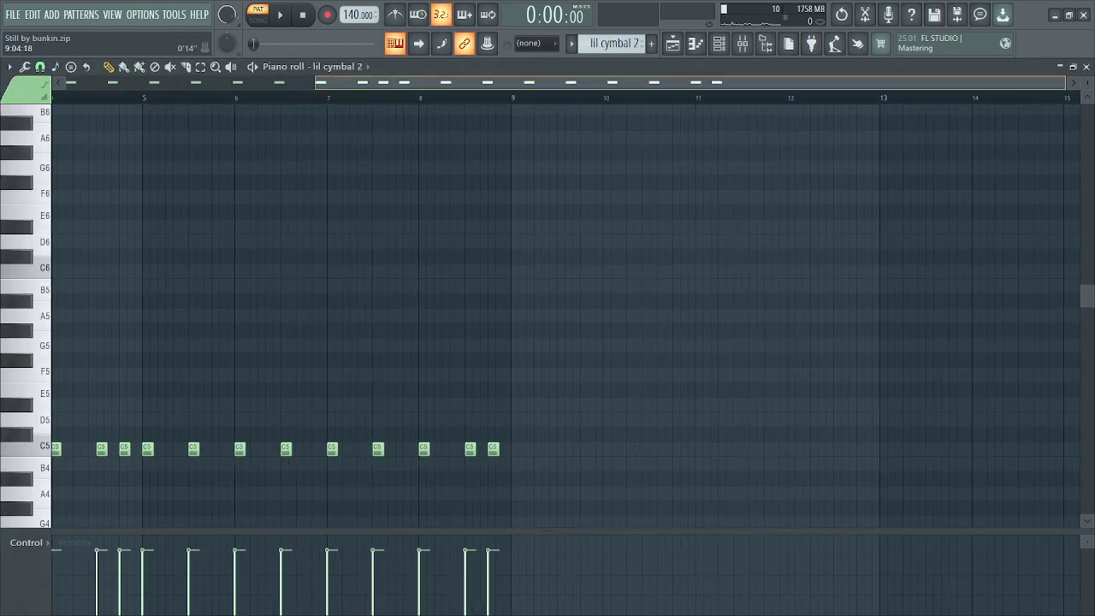
scroll(537, 141, down, 1)
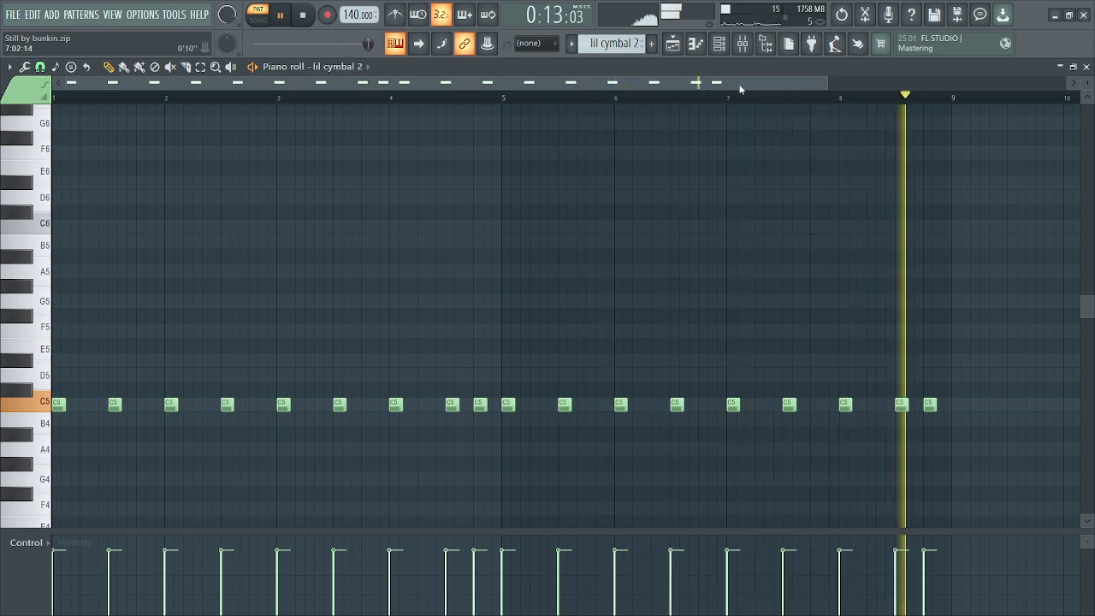
key(F9)
click(256, 171)
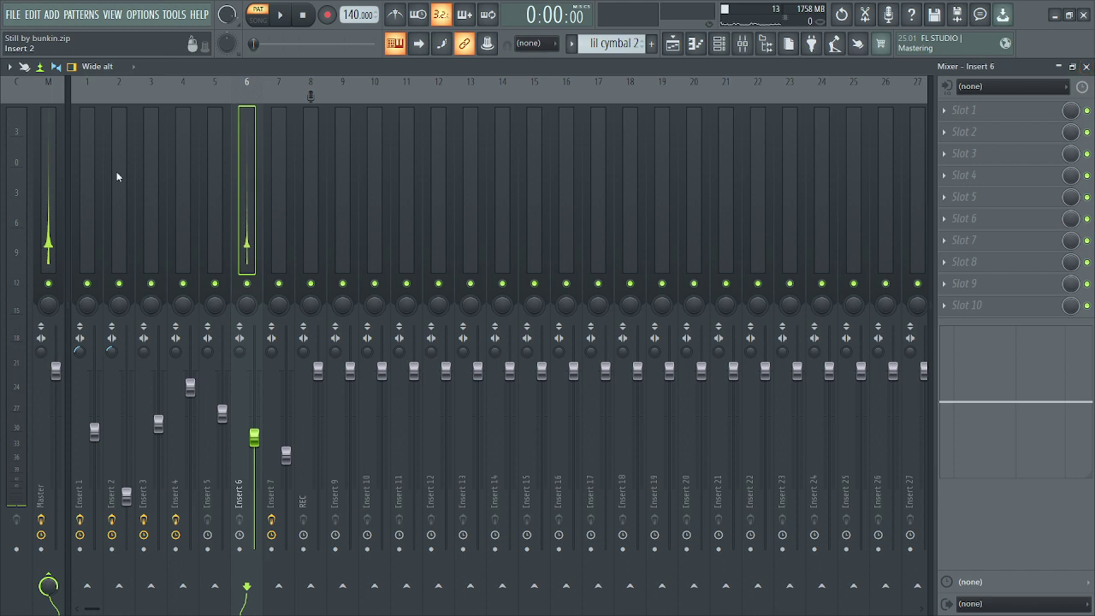
Examine the first Gross Beat effect on the Master track and return to the playlist
click(50, 170)
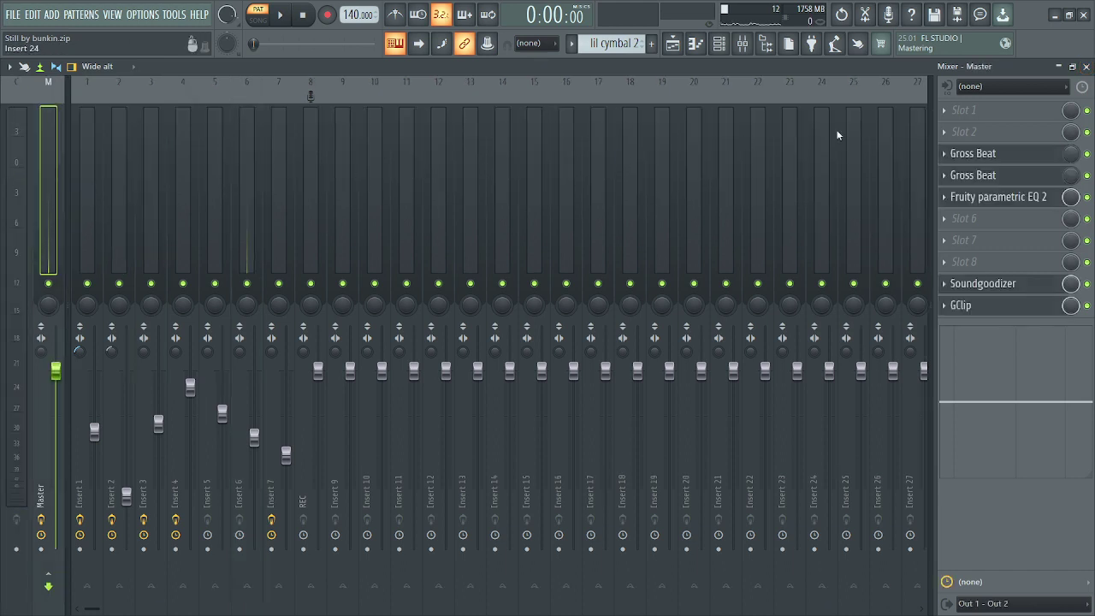
click(1006, 159)
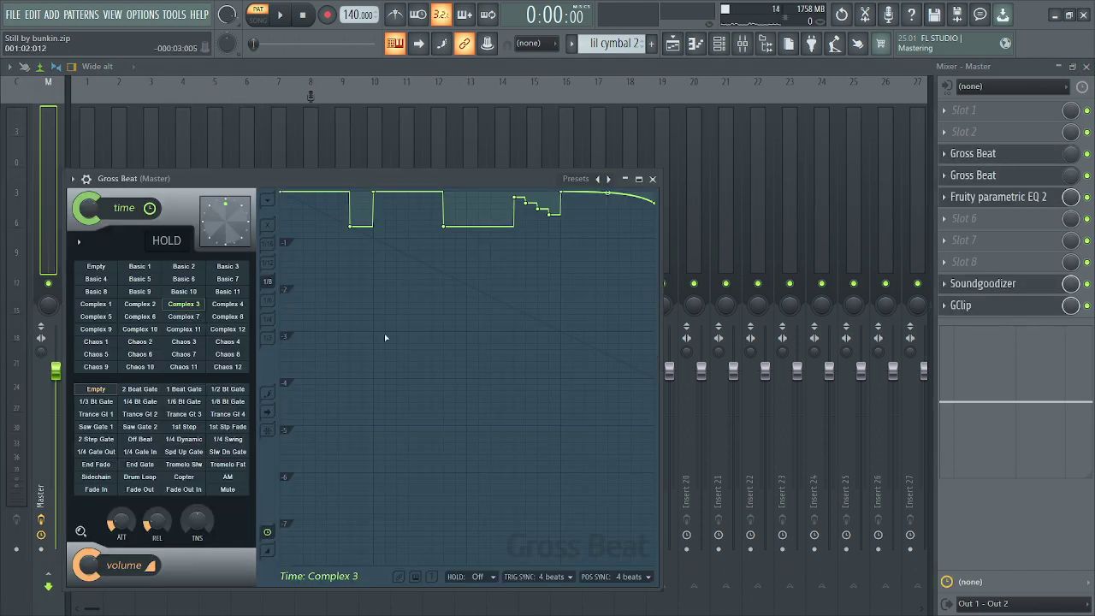
click(1086, 66)
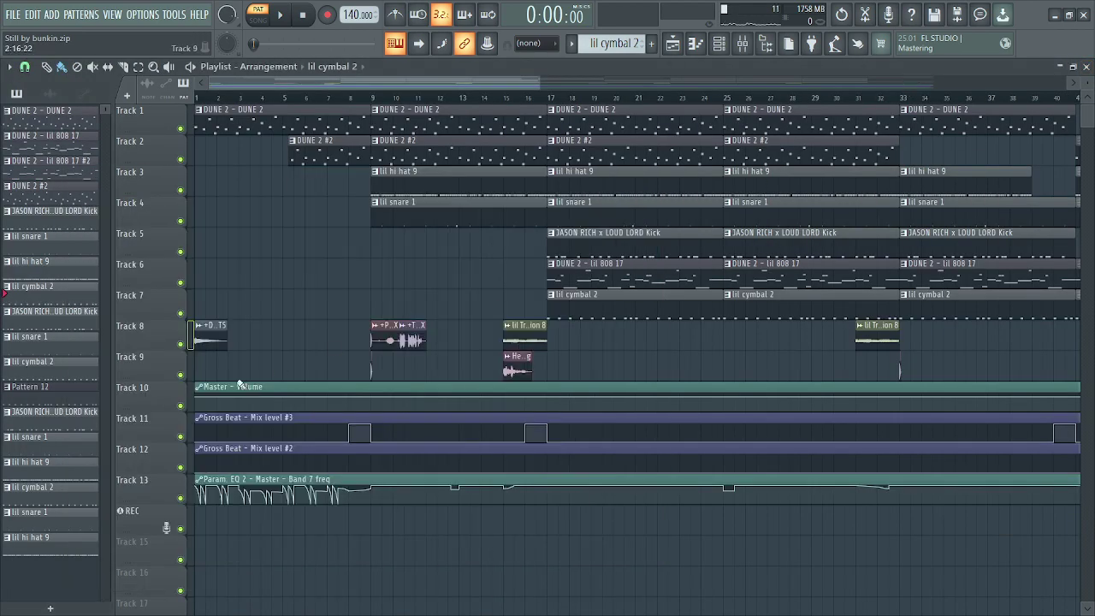
Solo Track 11 to examine the Gross Beat - Mix level #3 automation across the arrangement, and unsolo it
right_click(182, 438)
scroll(380, 436, down, 3)
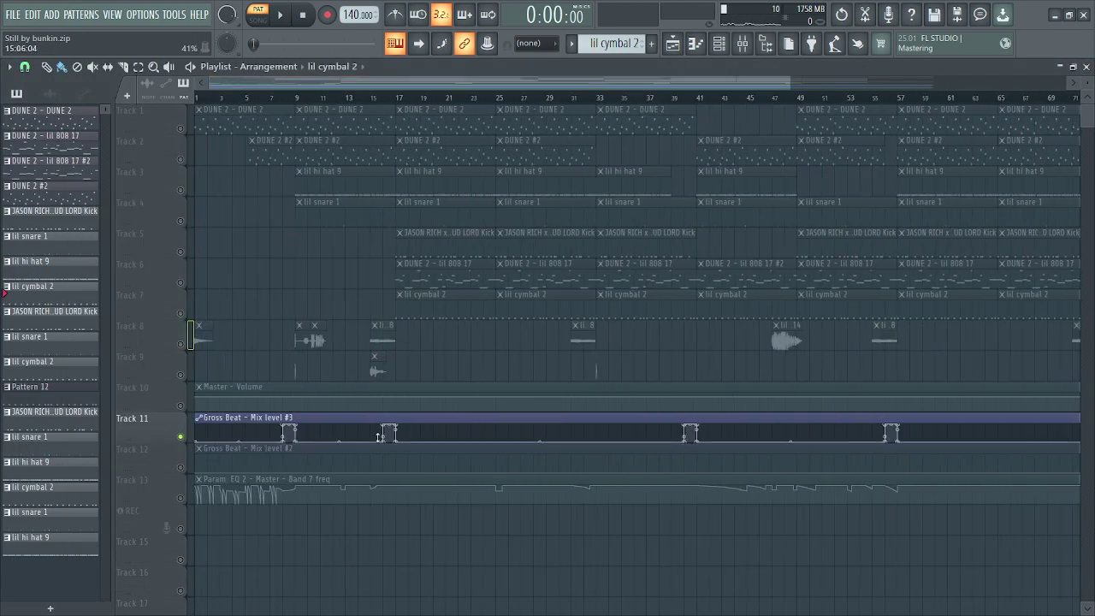
right_click(181, 438)
Solo Track 10 to examine the Master - Volume automation up to the end of the arrangement, and unsolo it
scroll(638, 342, down, 2)
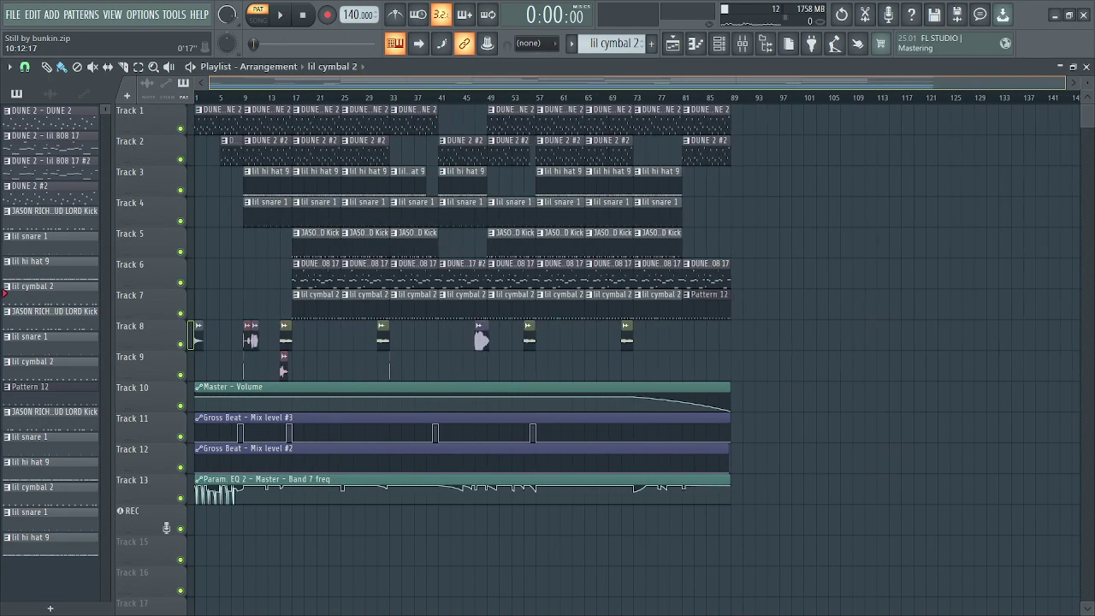
scroll(438, 223, up, 1)
right_click(180, 405)
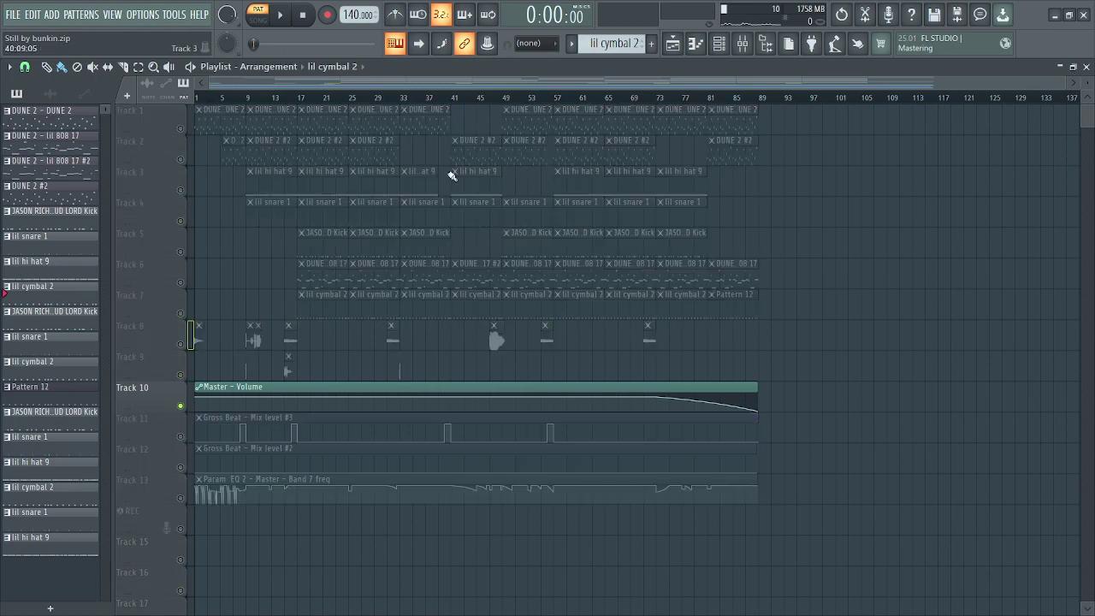
scroll(470, 115, up, 3)
scroll(253, 245, down, 5)
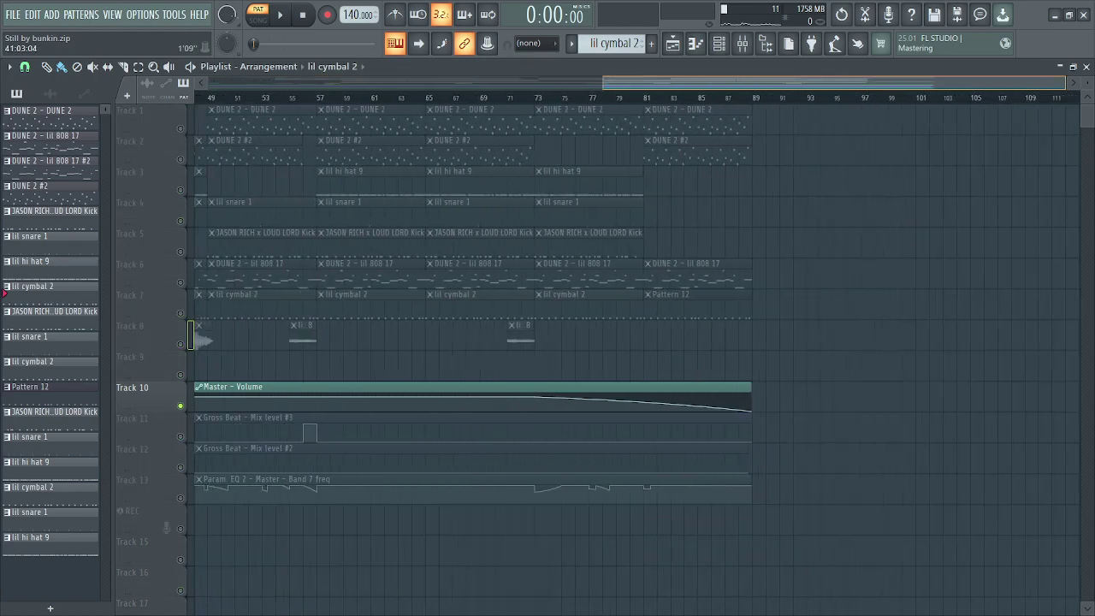
right_click(182, 406)
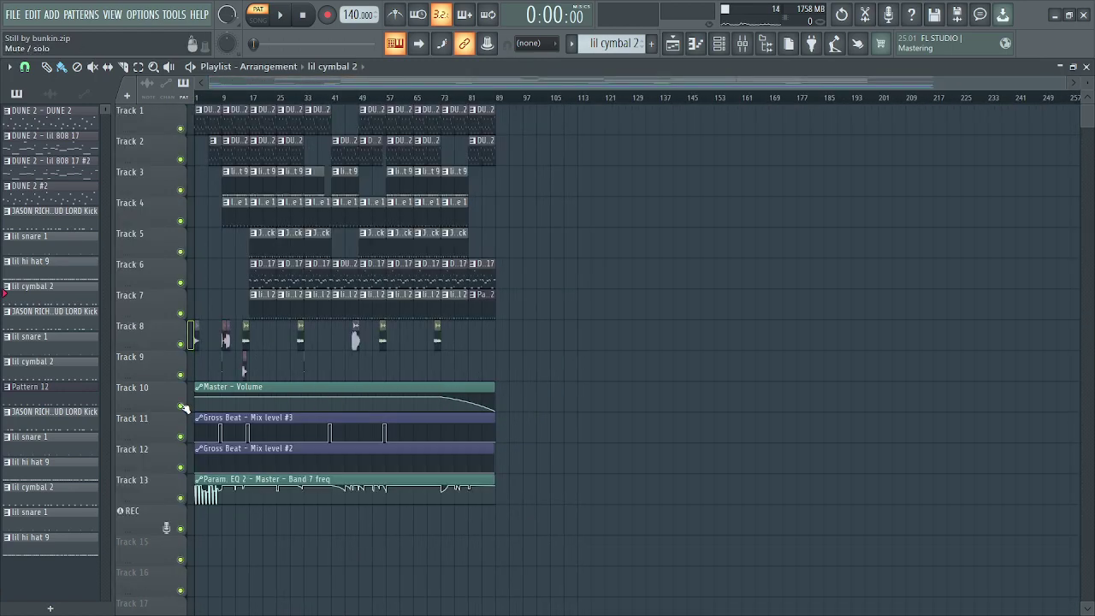
Examine the Fruity parametric EQ 2 on the Master track that the Track 13 automation controls, and close the mixer
scroll(383, 221, down, 1)
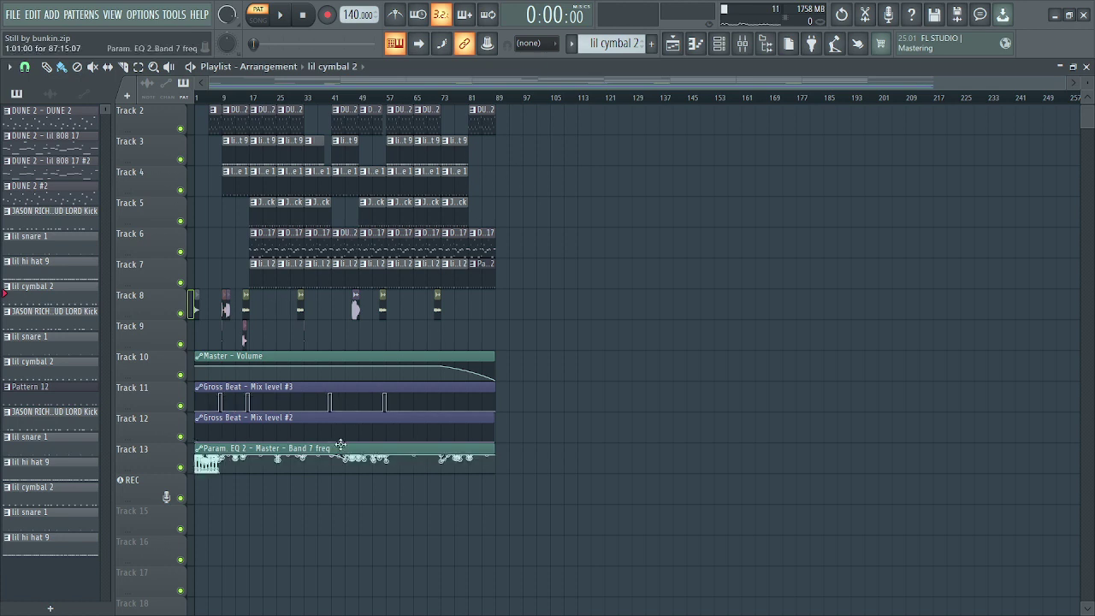
click(740, 45)
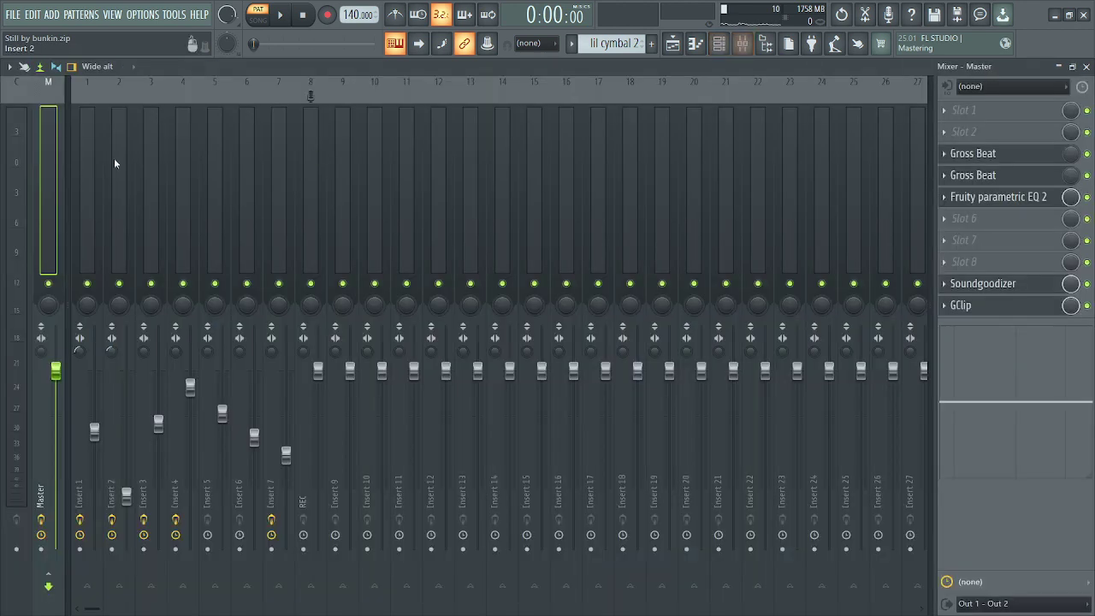
click(1013, 198)
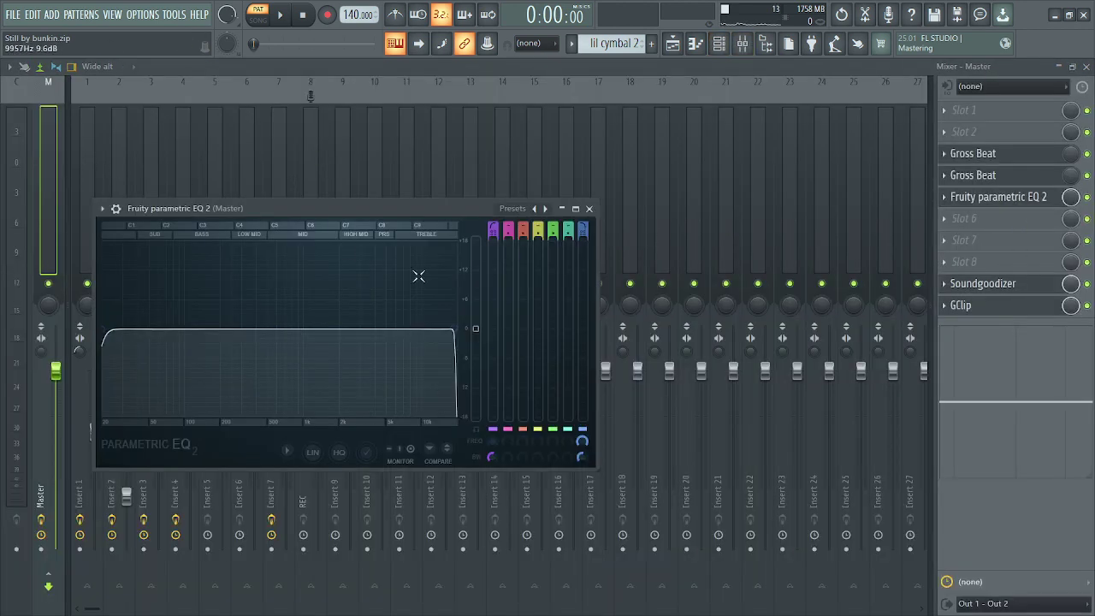
click(1086, 67)
click(1086, 66)
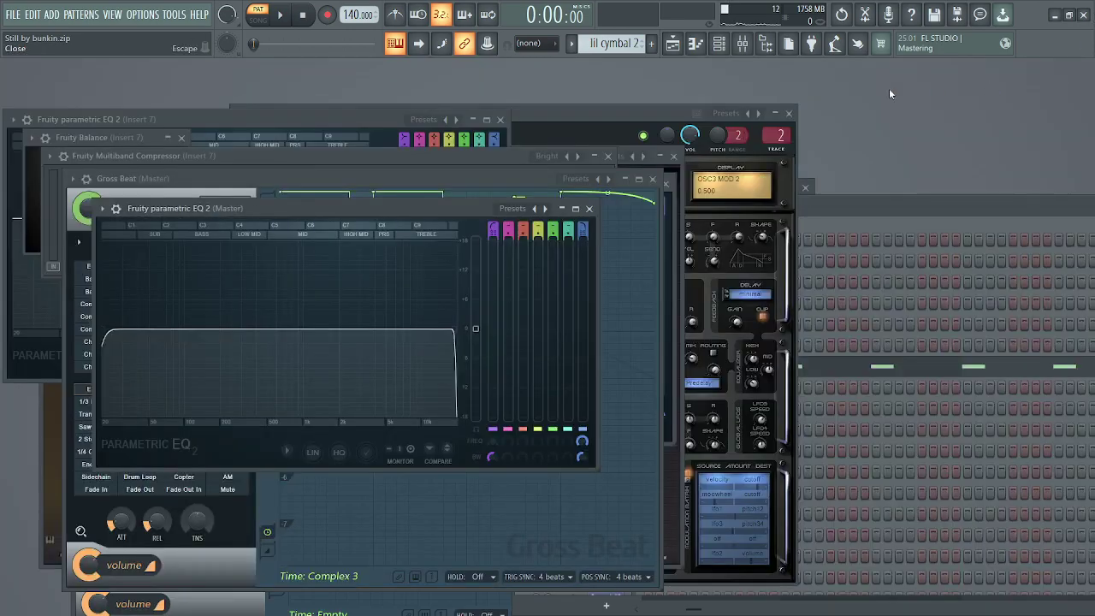
Solo Track 13 in the playlist to examine the Master EQ's Band 7 freq automation, unsolo it and return to the opening bars
click(672, 47)
scroll(196, 462, up, 6)
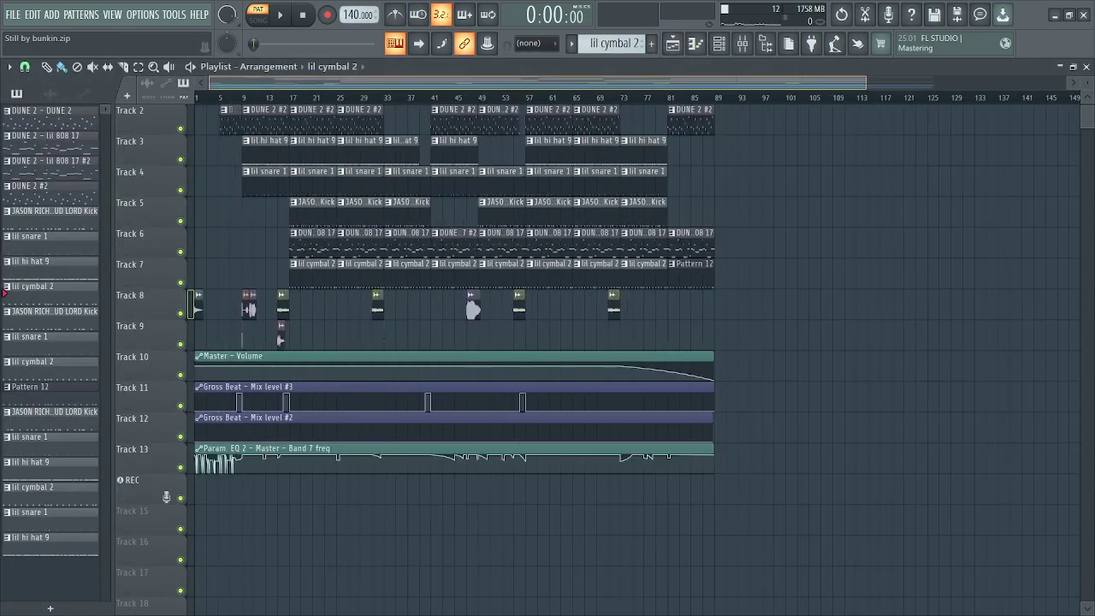
ctrl+click(182, 467)
scroll(262, 97, up, 8)
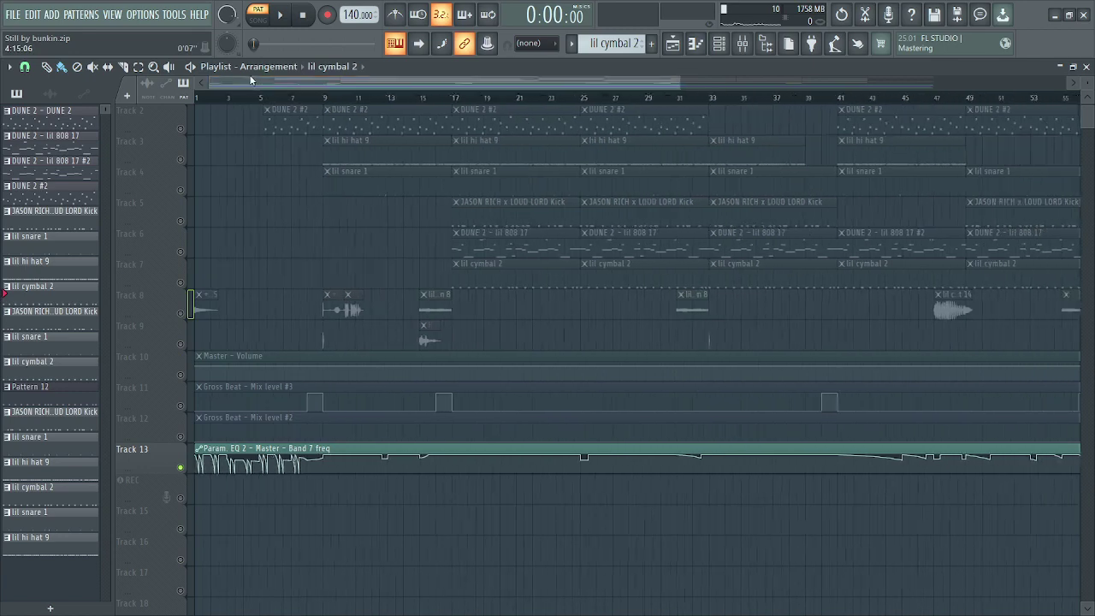
drag(245, 83, 766, 136)
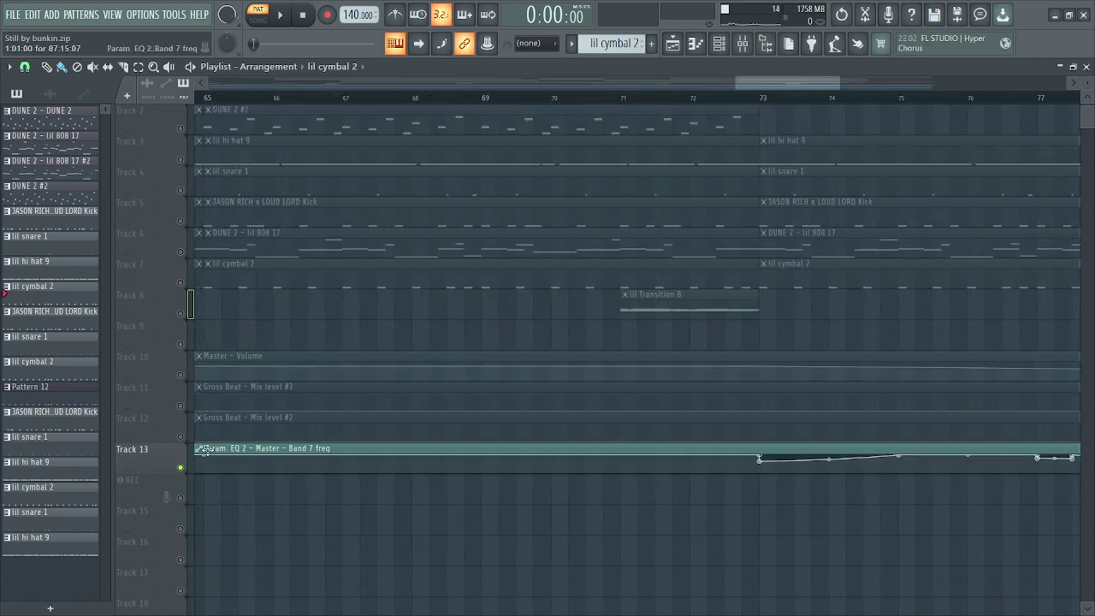
right_click(181, 468)
drag(460, 118, 411, 96)
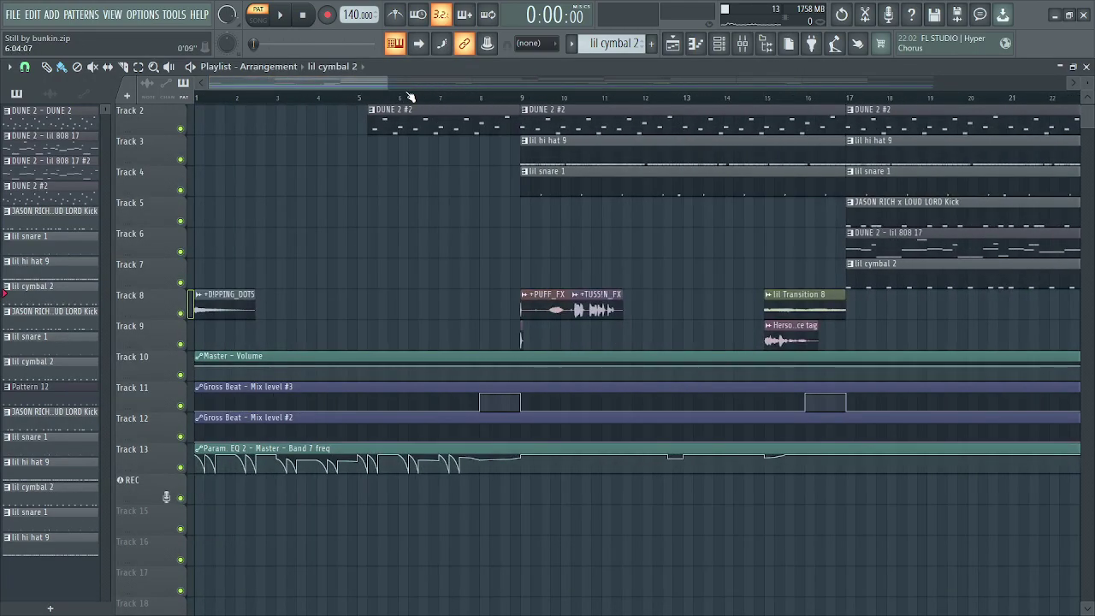
Open and preview the +D!PPING_DOTS, +PUFF_FX and +TUSS!N_FX audio clips on Track 8, closing each one
double_click(232, 305)
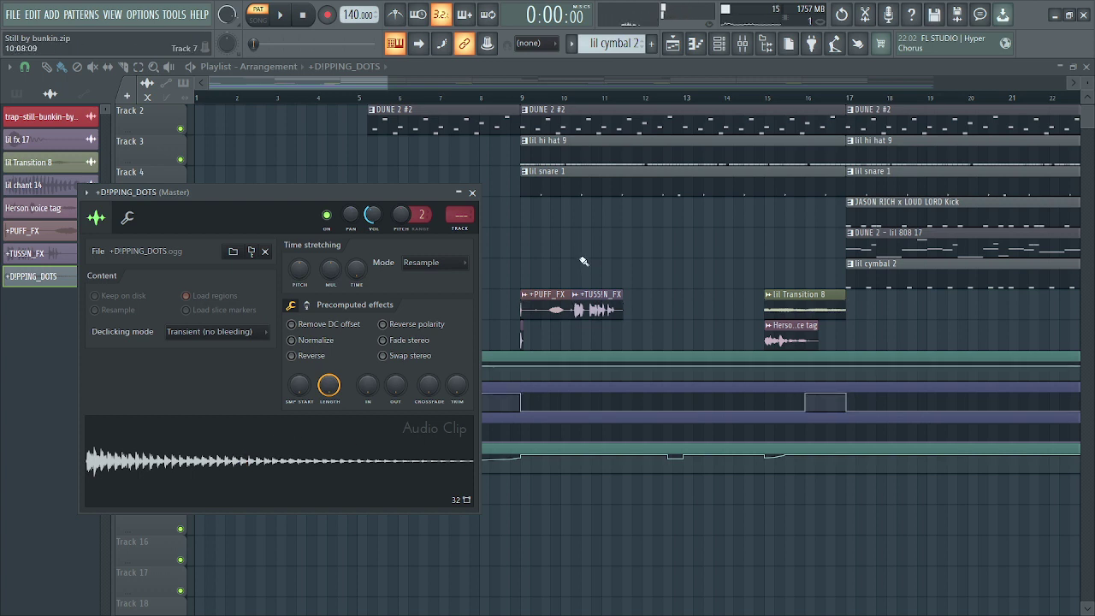
key(Escape)
double_click(543, 305)
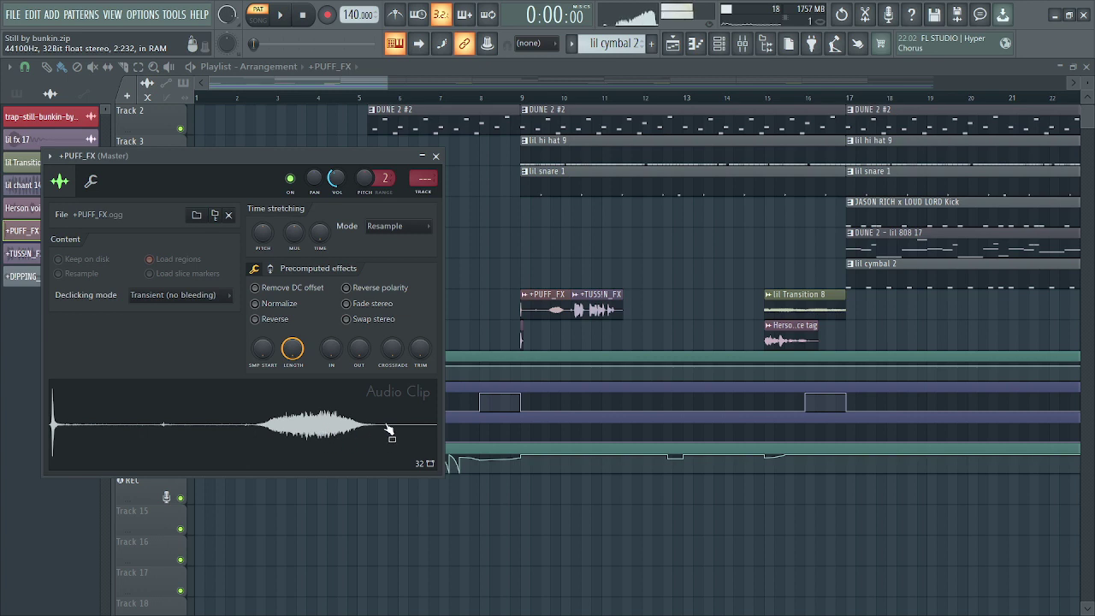
key(Escape)
double_click(592, 306)
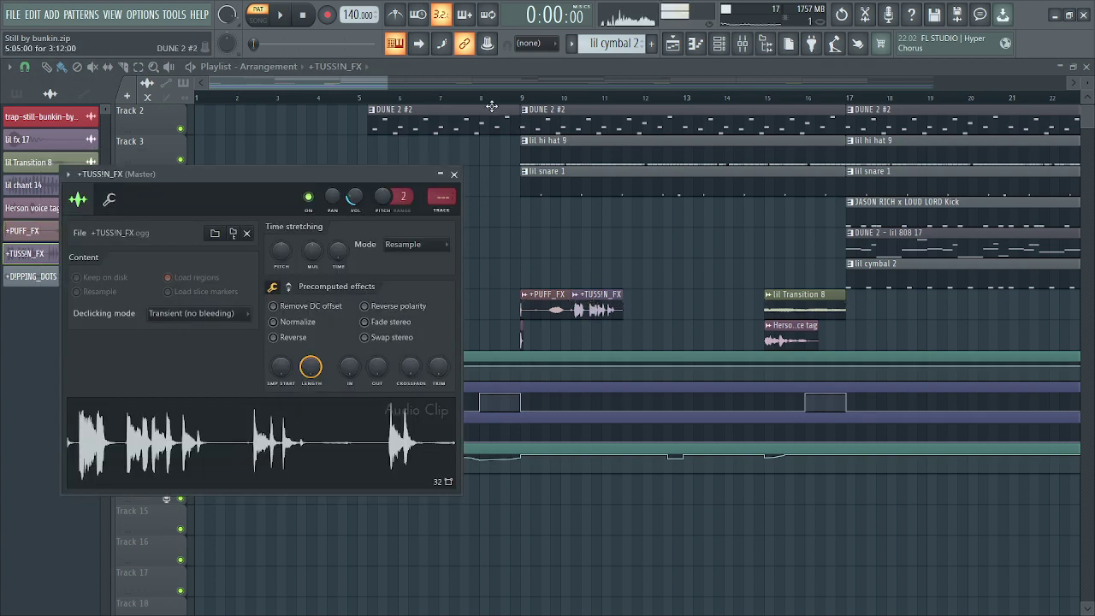
key(Escape)
Open and preview the short lil fx 17 audio clip at bar 9 on Track 9, and close it
scroll(614, 219, up, 4)
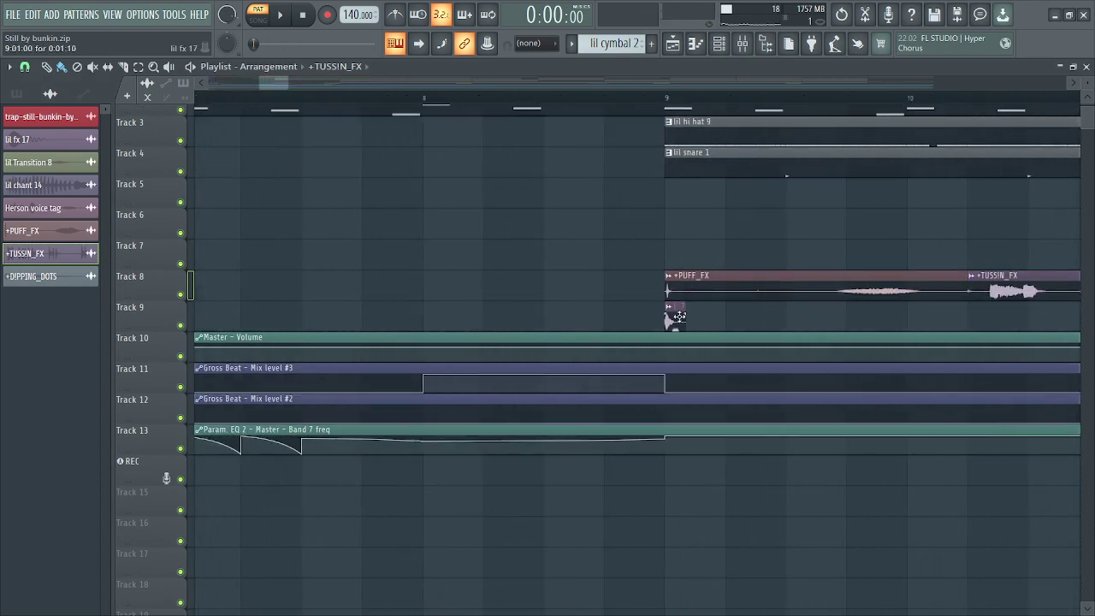
double_click(675, 319)
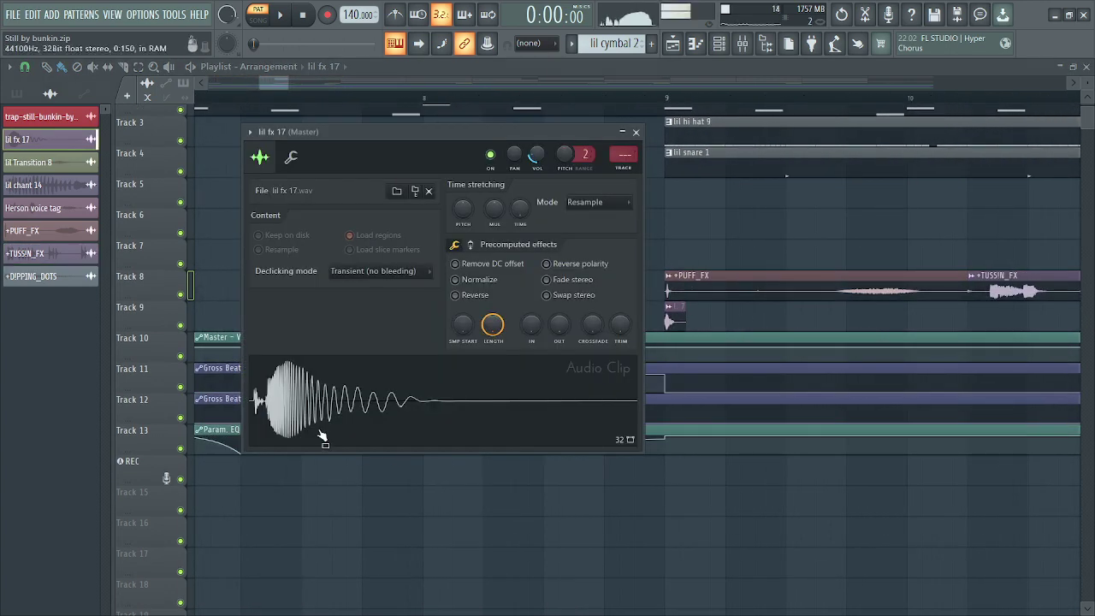
key(Escape)
Open and preview the lil Transition 8 clip and the voice tag clip at bar 15, and close the sample window
scroll(675, 104, down, 3)
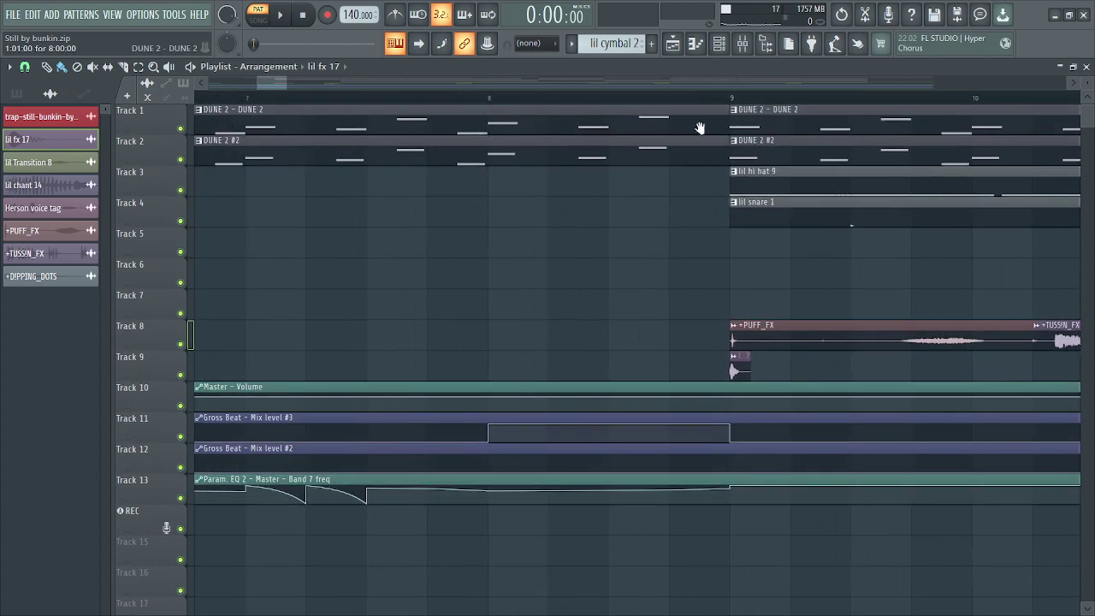
scroll(683, 161, down, 3)
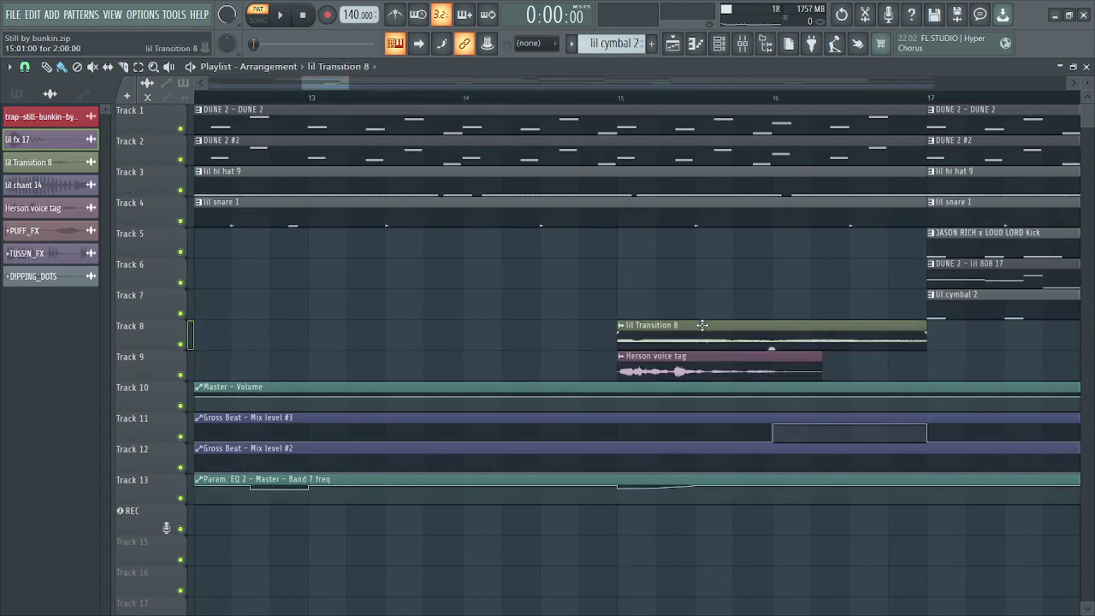
double_click(668, 334)
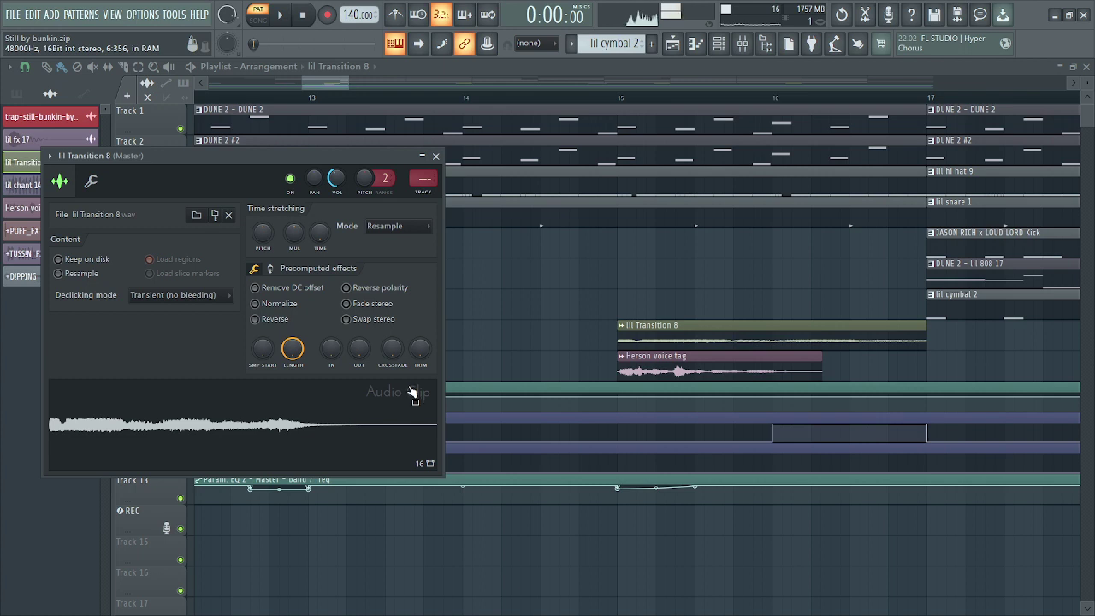
double_click(706, 369)
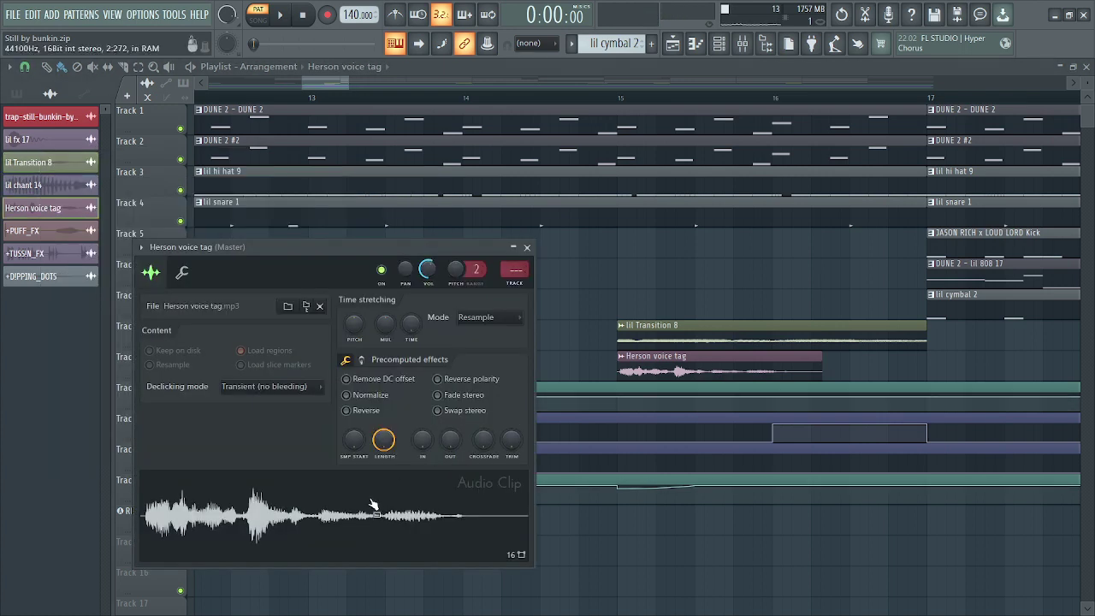
key(Escape)
Open and preview the lil chant 14 audio clip at bar 47 on Track 8, and close it
scroll(430, 368, down, 8)
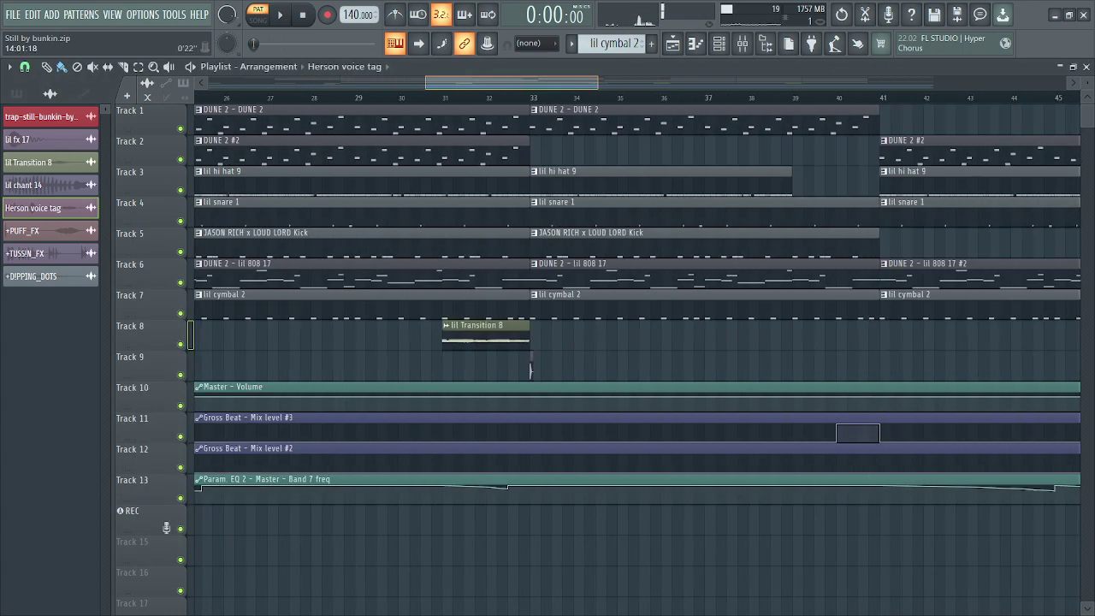
scroll(454, 256, down, 6)
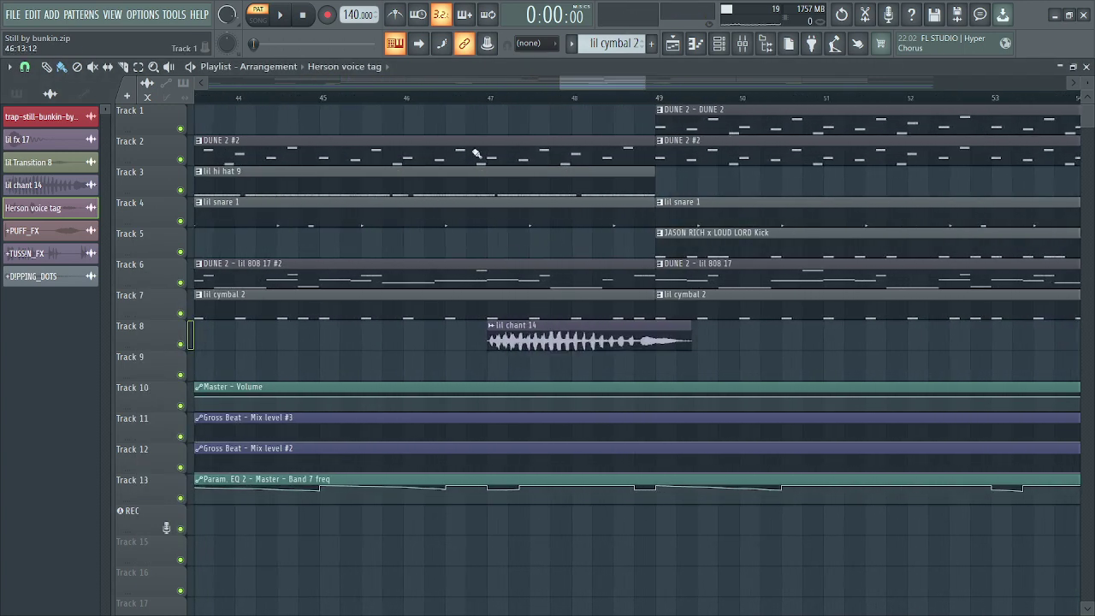
double_click(529, 337)
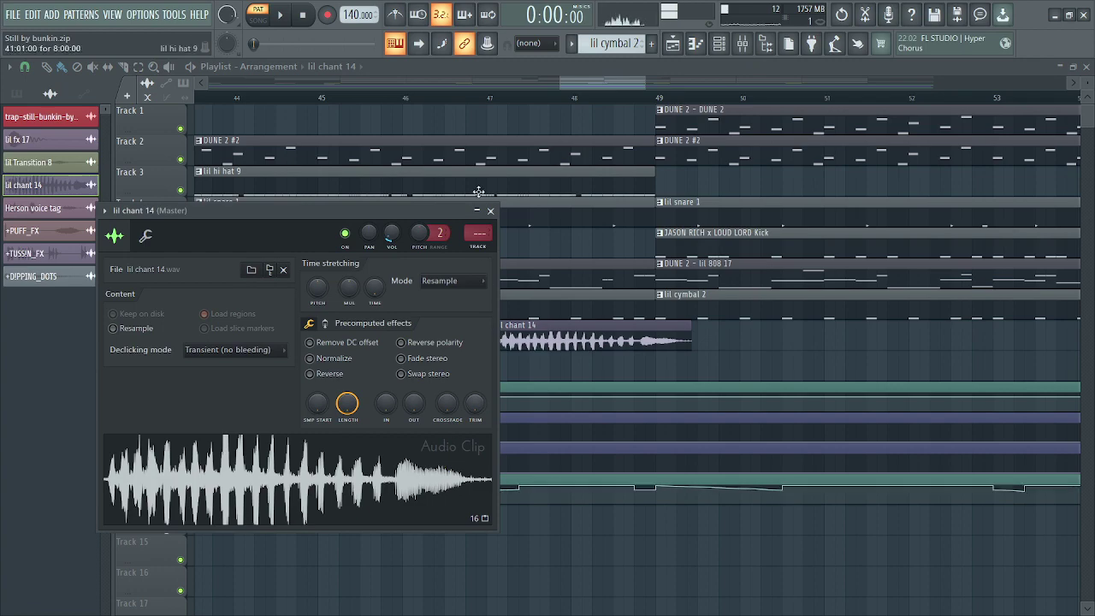
key(Escape)
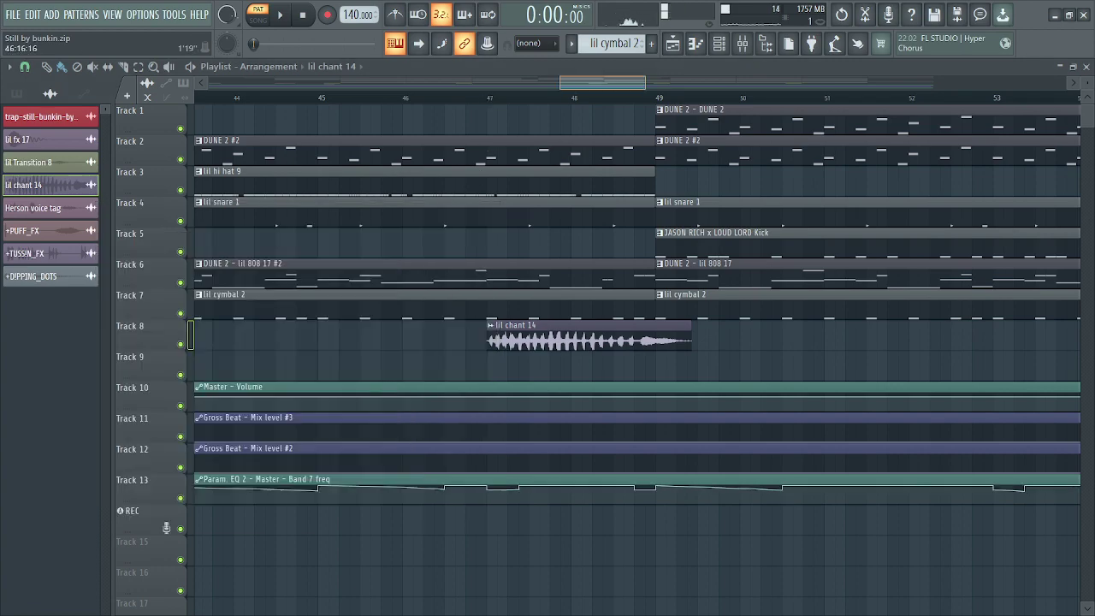
Review the whole arrangement in the playlist and return to its opening bars
scroll(490, 100, down, 8)
scroll(489, 100, down, 5)
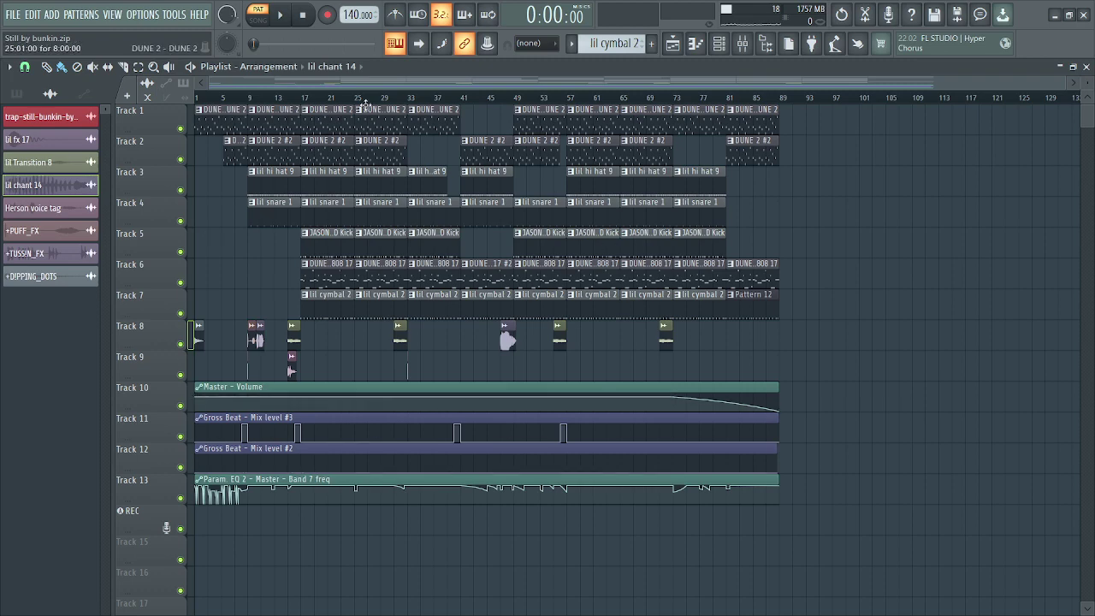
scroll(365, 103, up, 10)
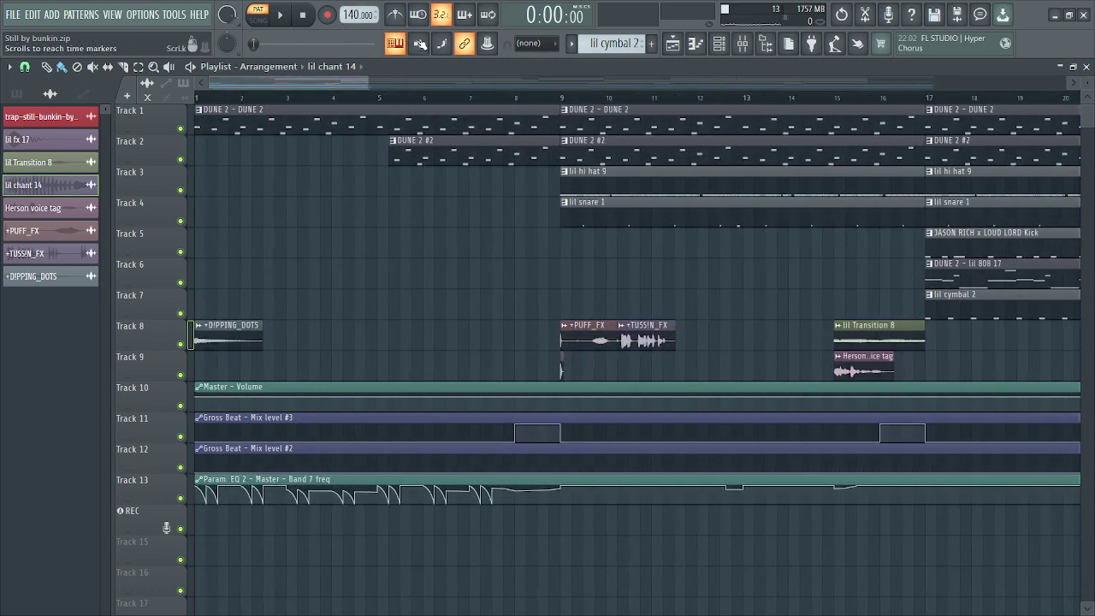